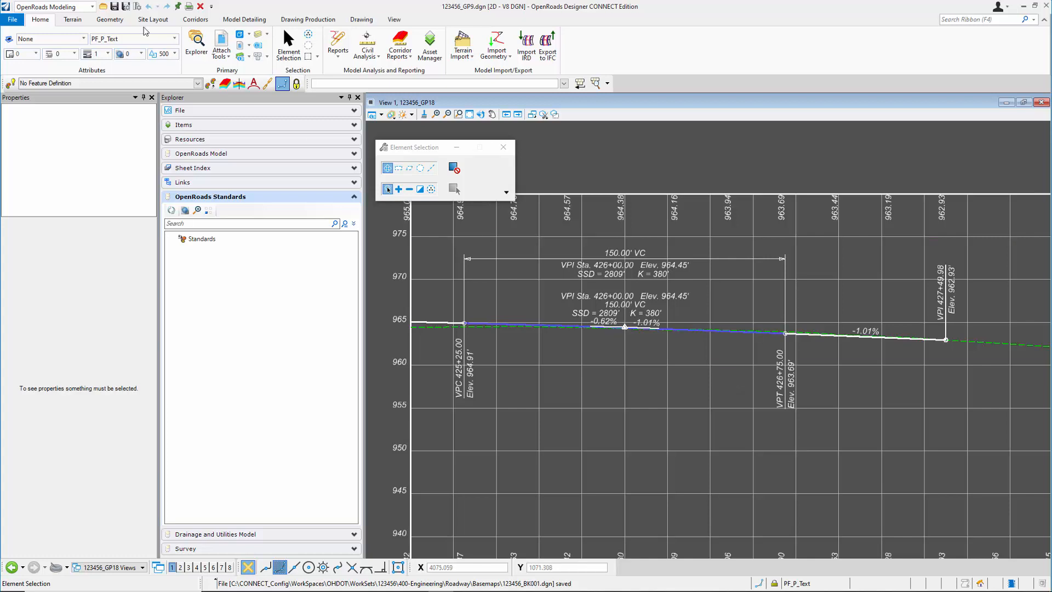
# Open 123456_GP000.dgn from the recent files and update its OpenRoads standards from the dgnlib
pyautogui.click(12, 19)
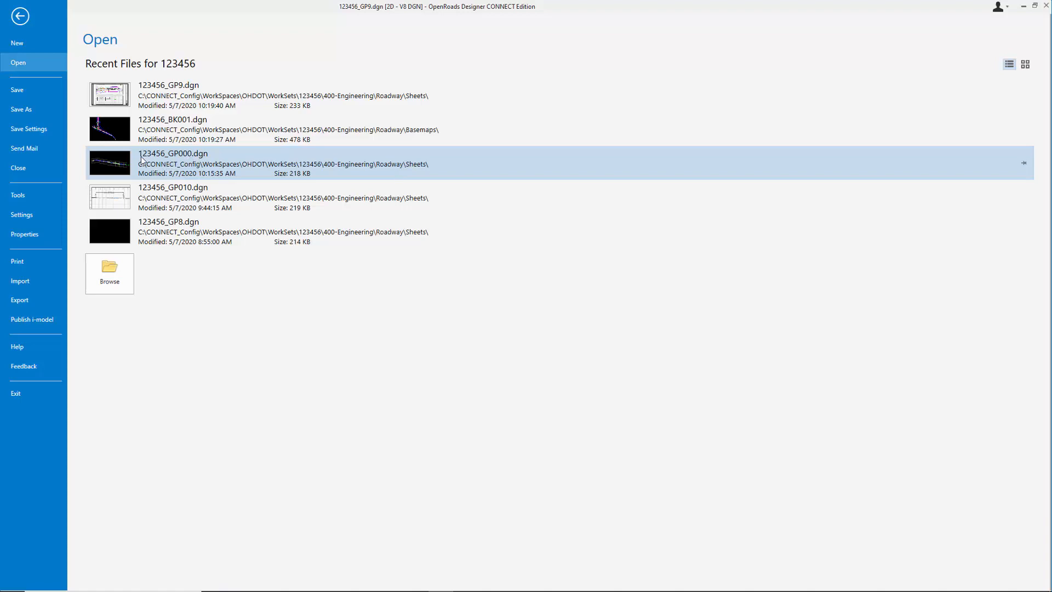
pyautogui.click(188, 157)
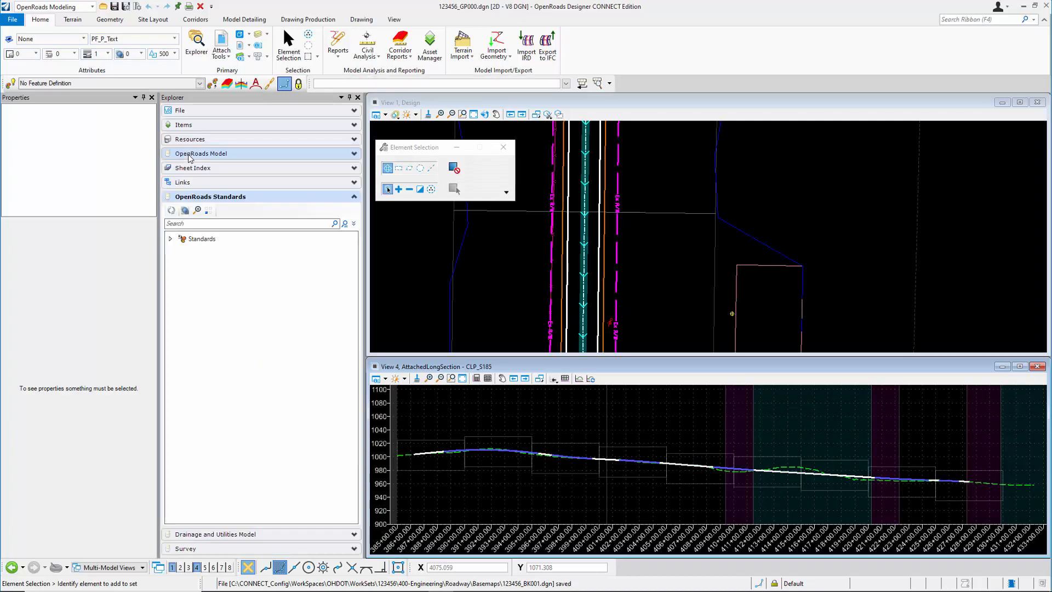
pyautogui.click(171, 240)
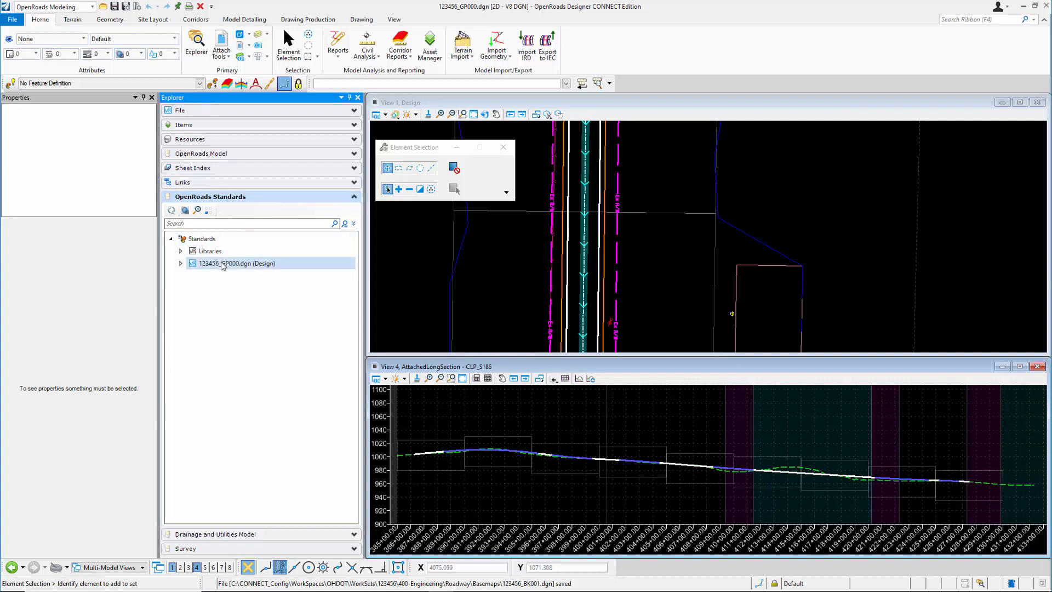
pyautogui.click(257, 265)
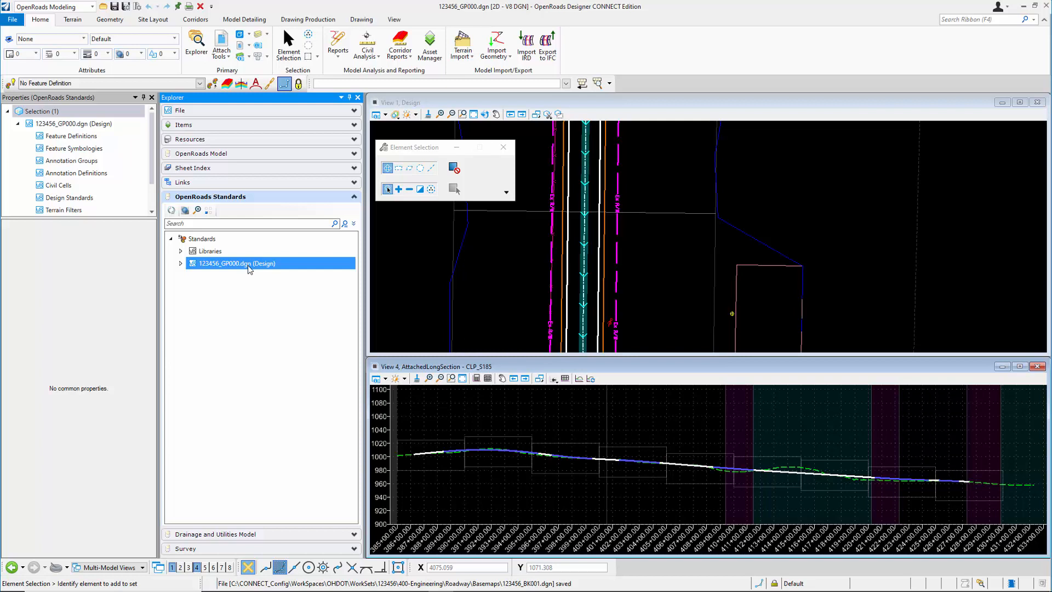
pyautogui.rightClick(247, 265)
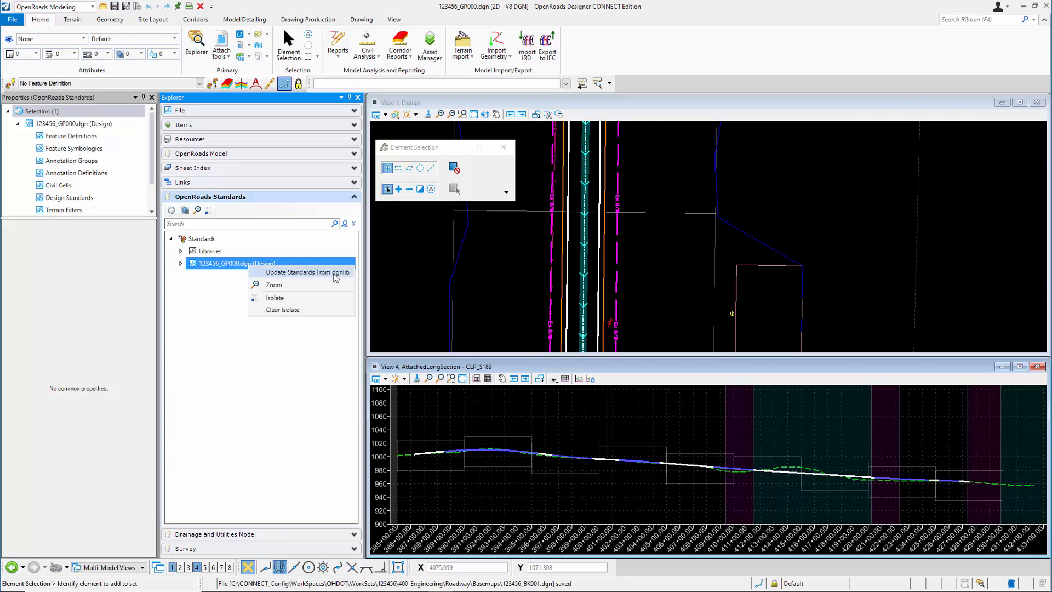
pyautogui.click(313, 315)
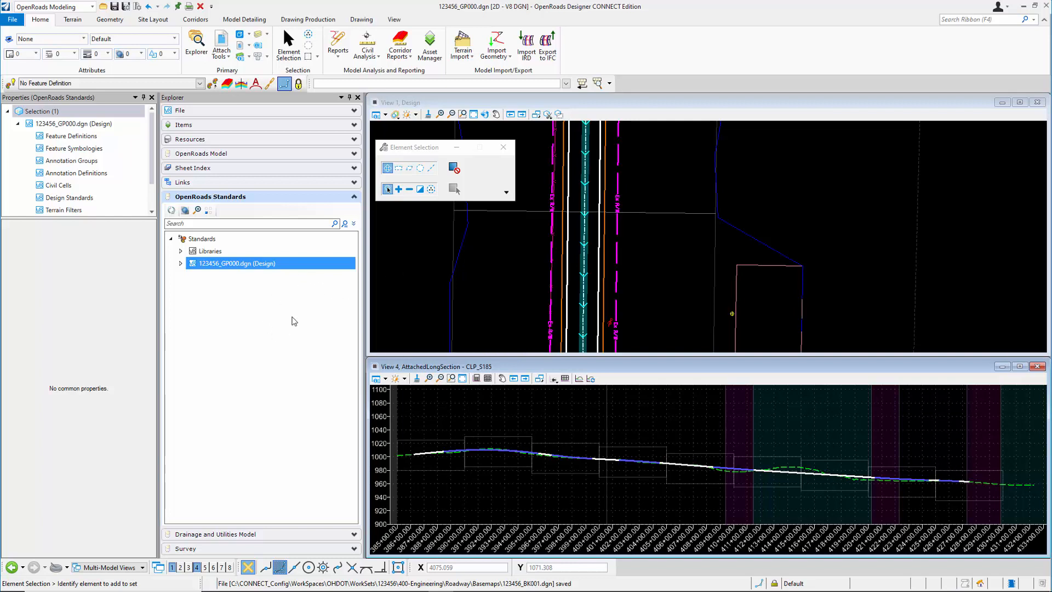
# Save the current file and its settings, and open 123456_BK001.dgn from the recent files
pyautogui.click(115, 7)
pyautogui.click(126, 7)
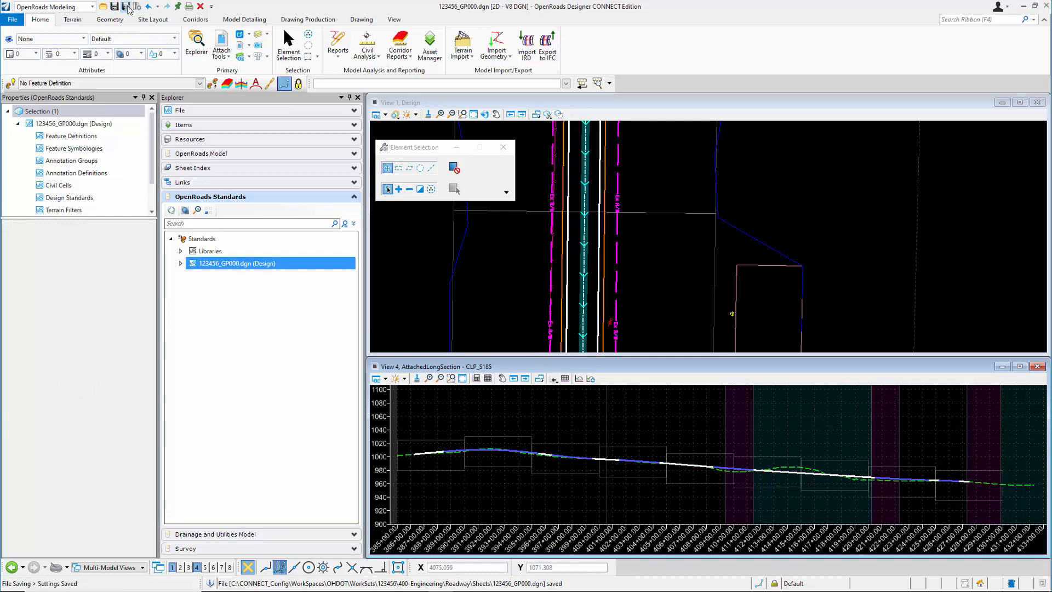
pyautogui.click(13, 20)
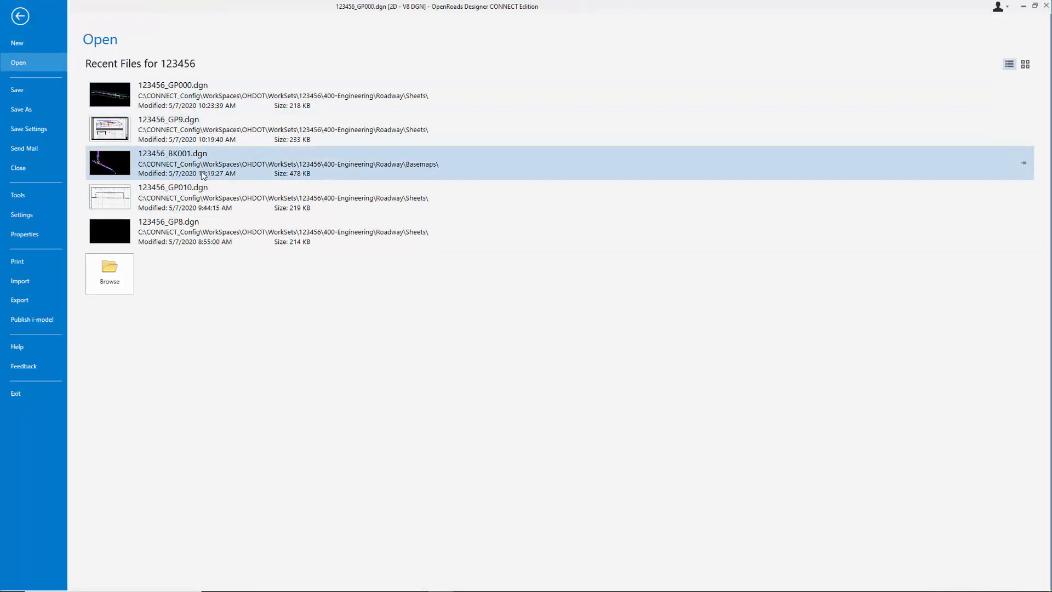
pyautogui.press('Escape')
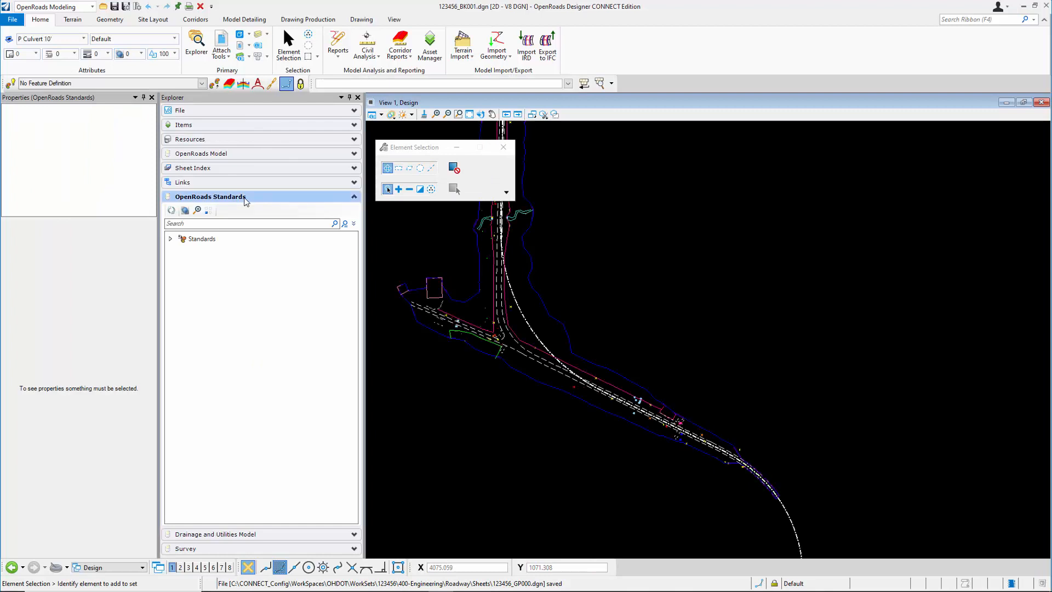
# Expand the 123456_BK001.dgn standards down to the linear profile annotation groups and select P Profile Annotation 20
pyautogui.click(170, 239)
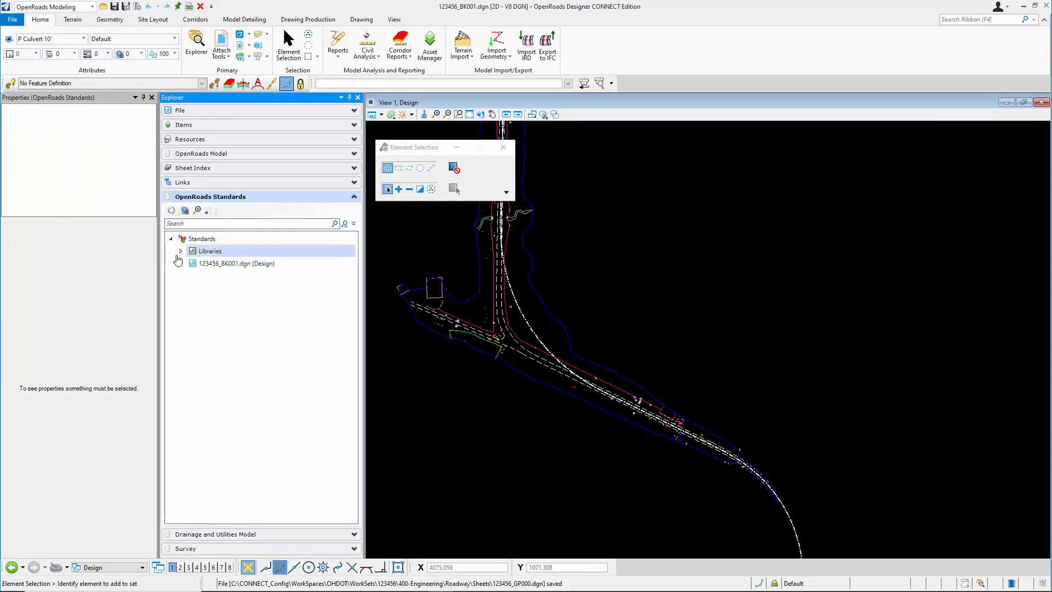
pyautogui.click(181, 264)
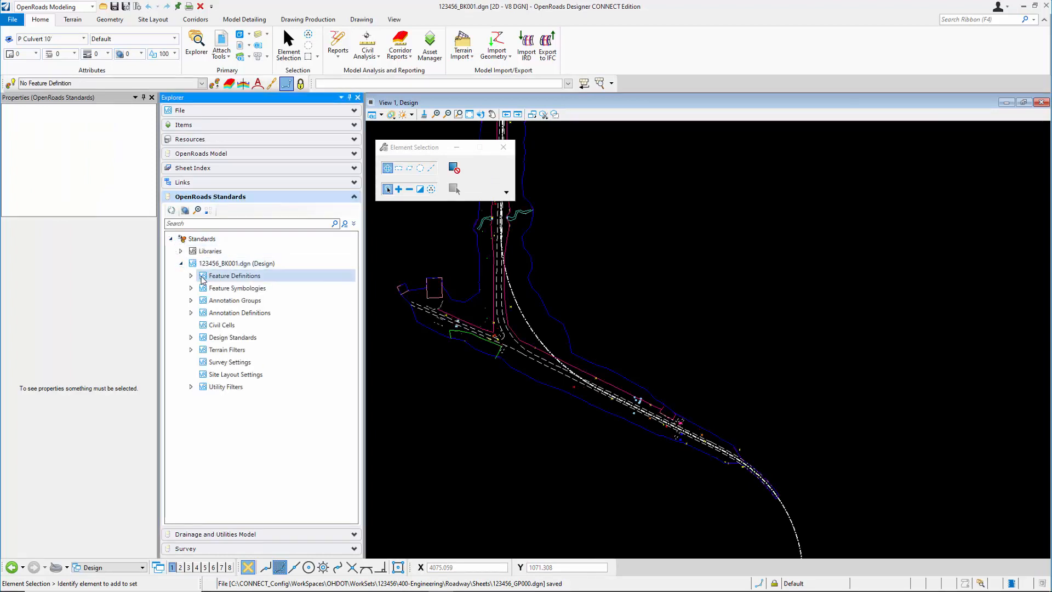
pyautogui.click(191, 301)
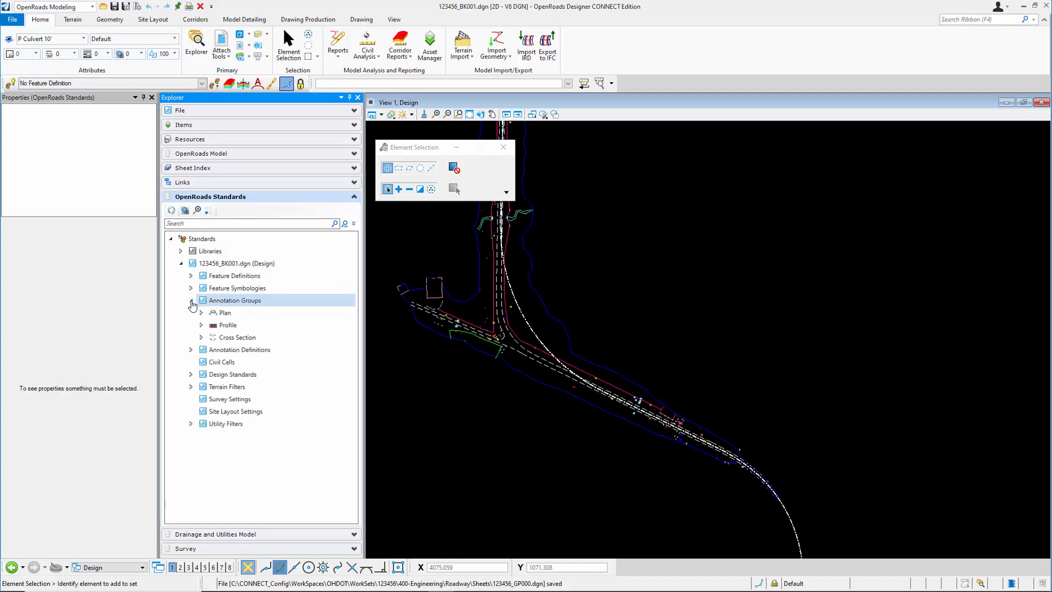
pyautogui.click(201, 324)
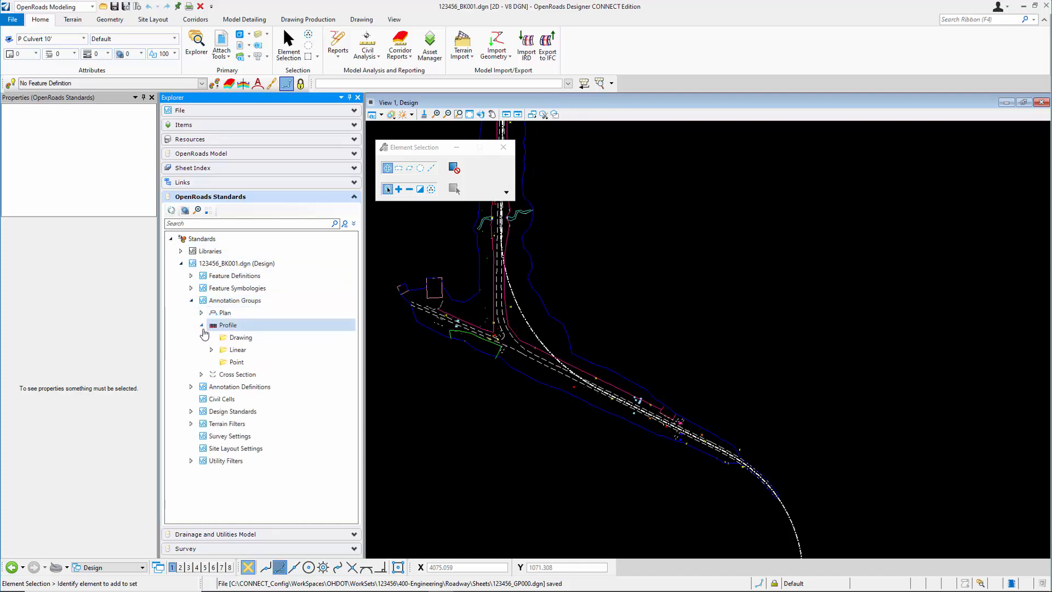
pyautogui.click(213, 350)
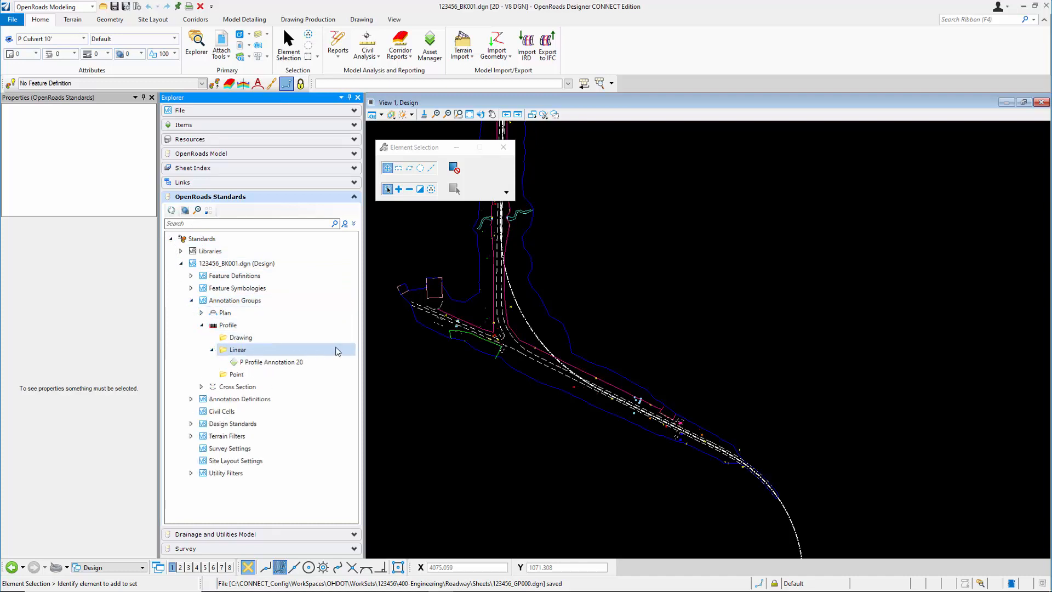
pyautogui.click(305, 365)
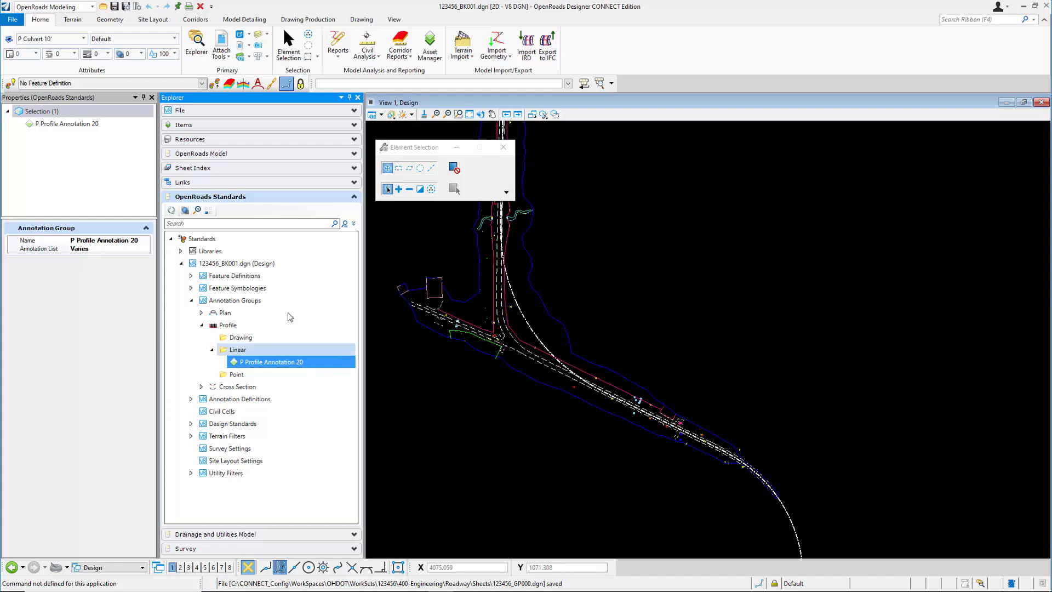
# Update the standards of 123456_BK001.dgn from the dgnlib
pyautogui.click(269, 265)
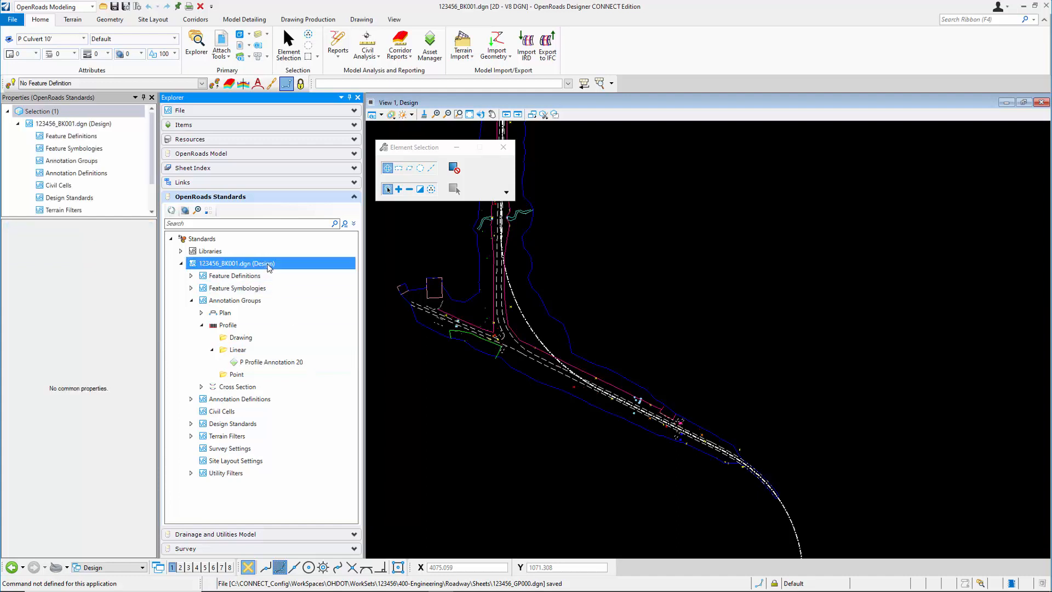
pyautogui.rightClick(268, 265)
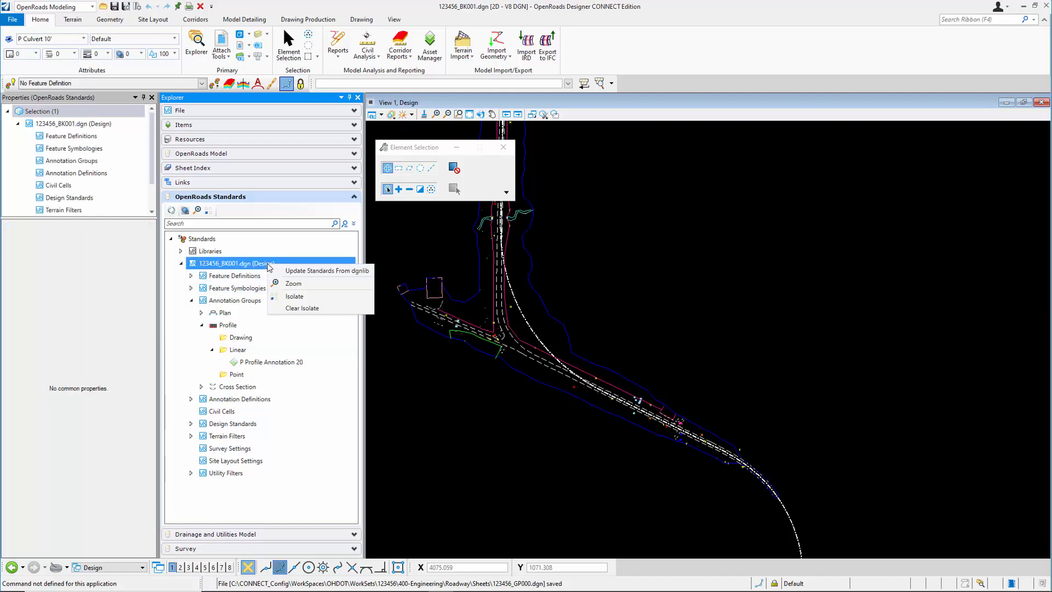
pyautogui.click(312, 272)
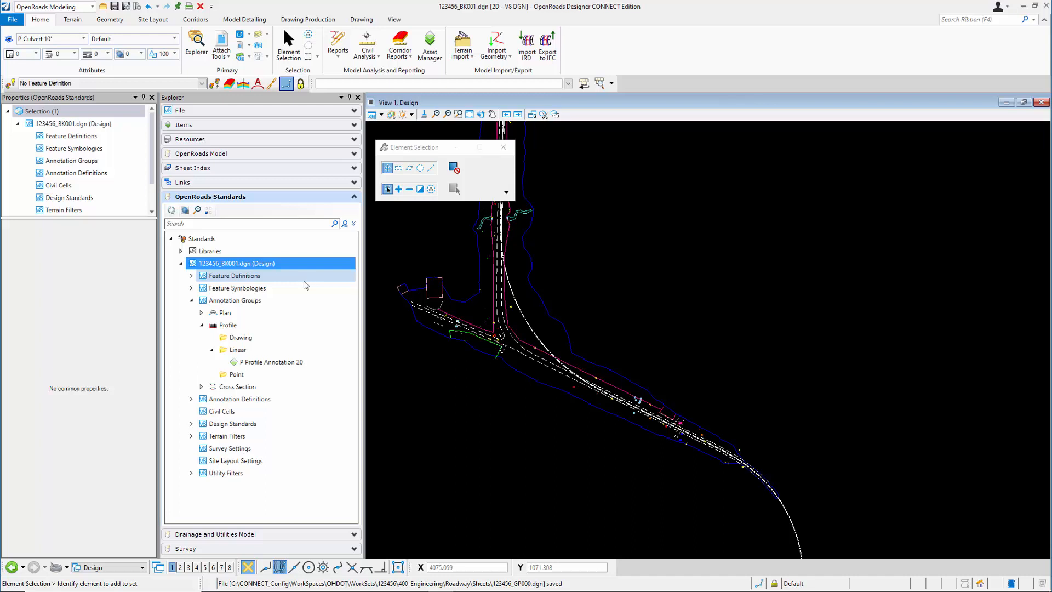
# Open the P Profile Annotation 20 group for managing its annotations and turn off the preview display
pyautogui.click(280, 364)
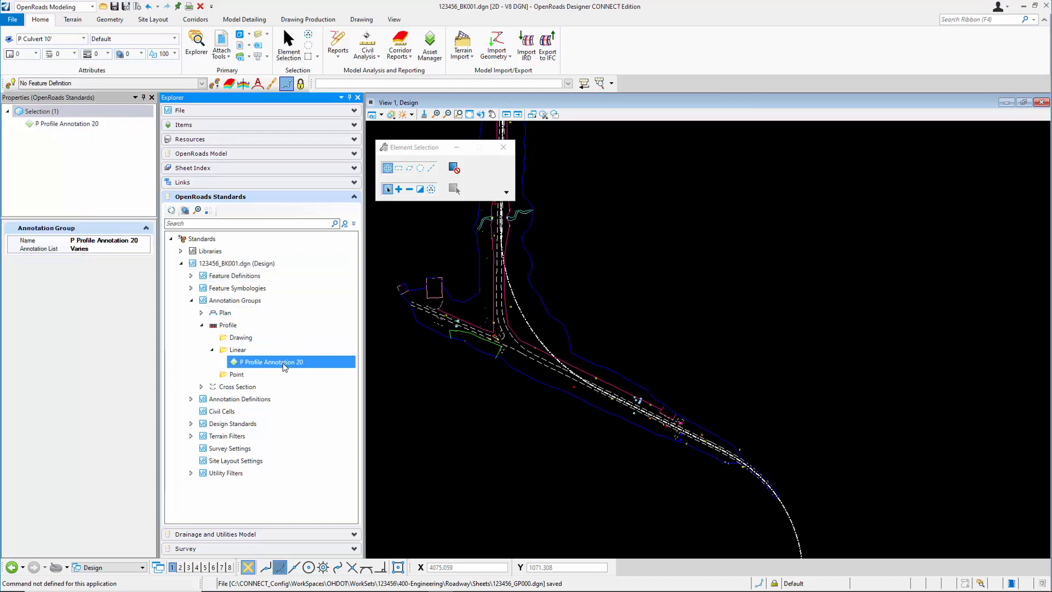
pyautogui.rightClick(283, 365)
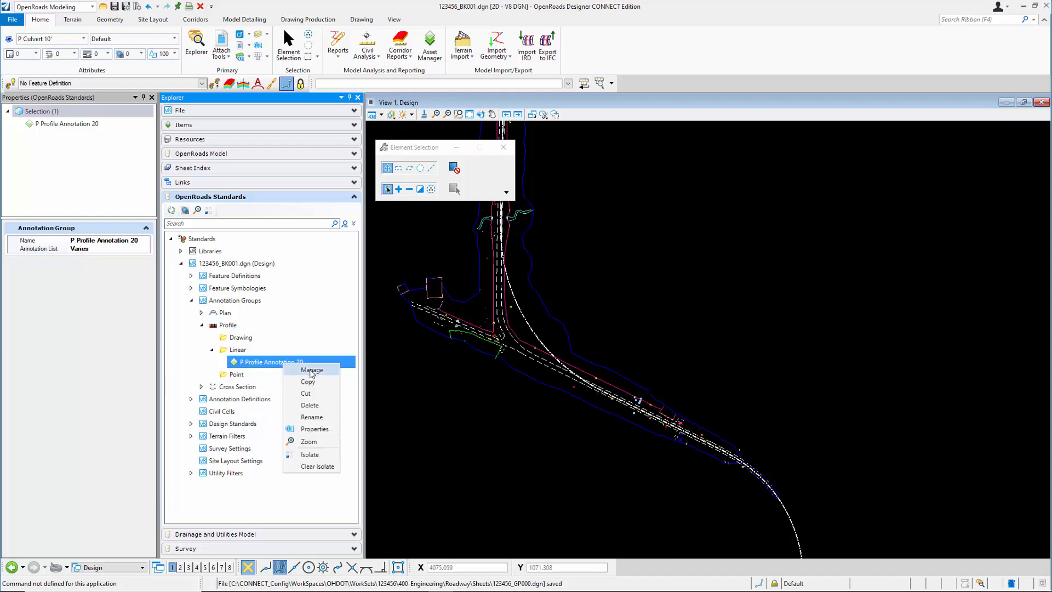
pyautogui.click(312, 370)
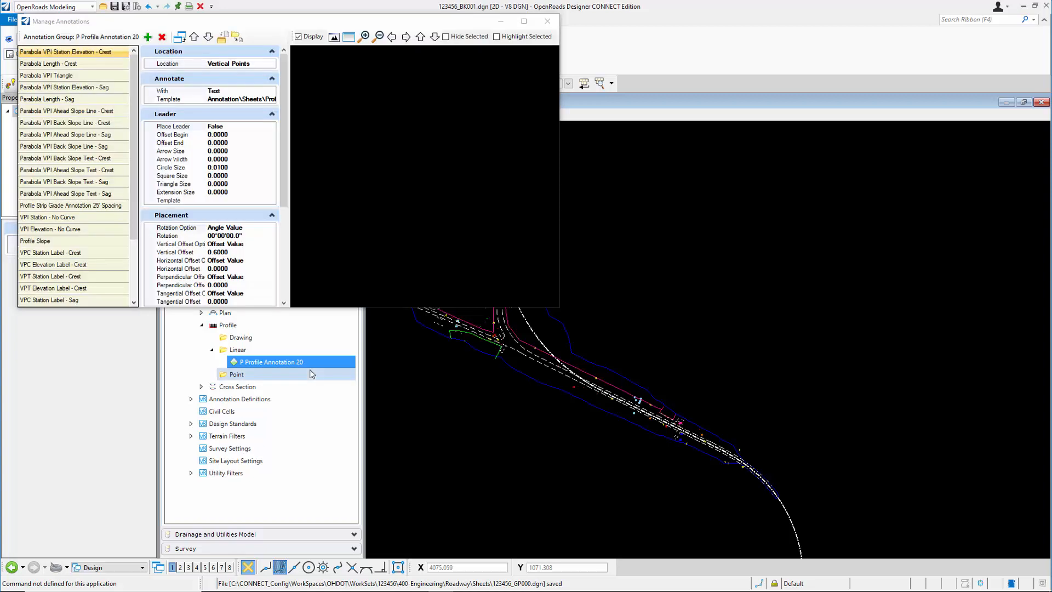
pyautogui.click(299, 36)
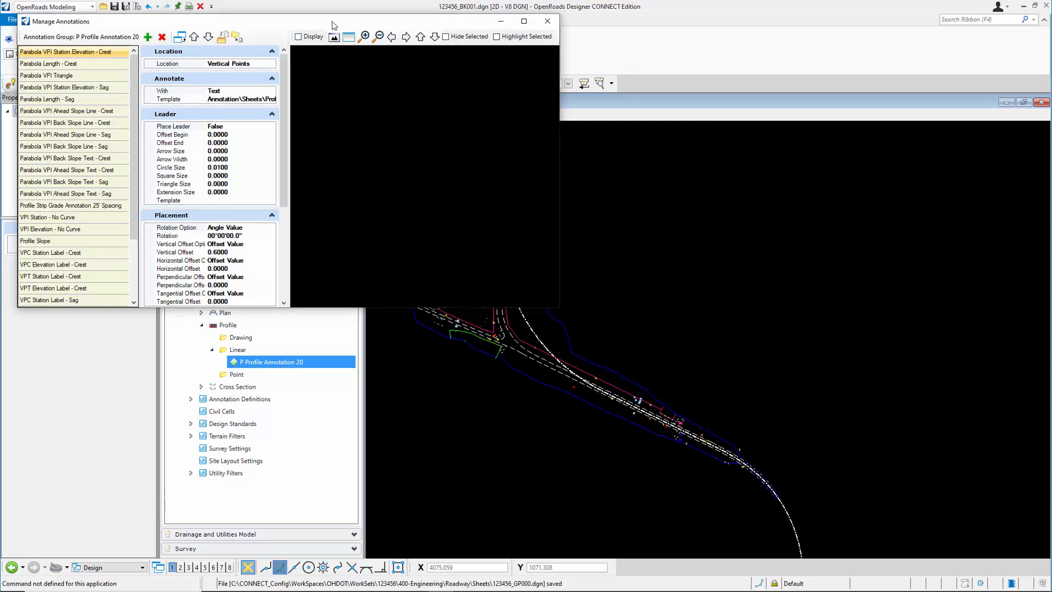
pyautogui.moveTo(331, 25); pyautogui.dragTo(371, 34)
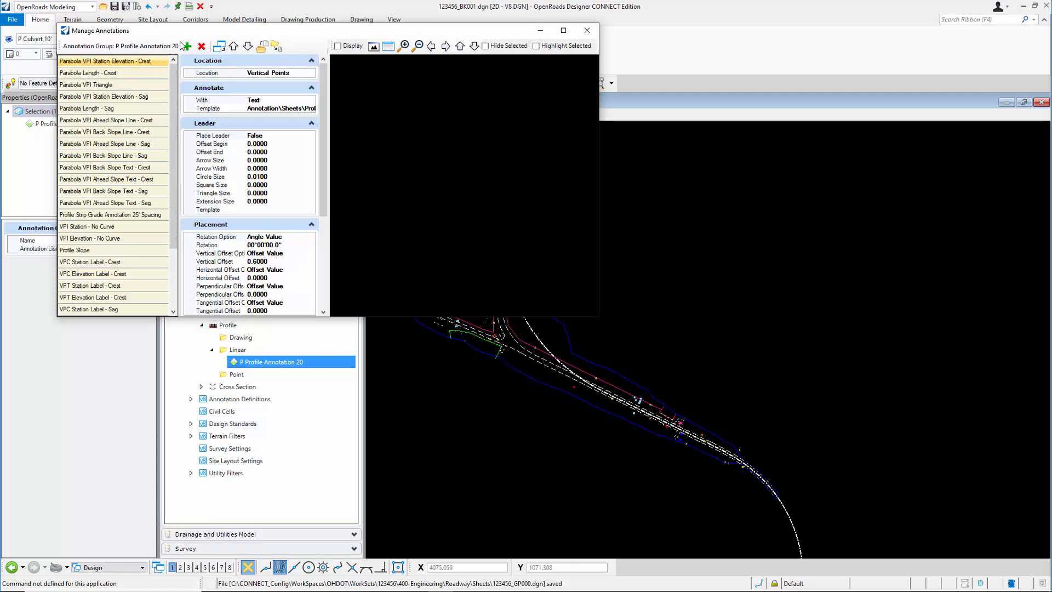
pyautogui.moveTo(186, 30); pyautogui.dragTo(213, 42)
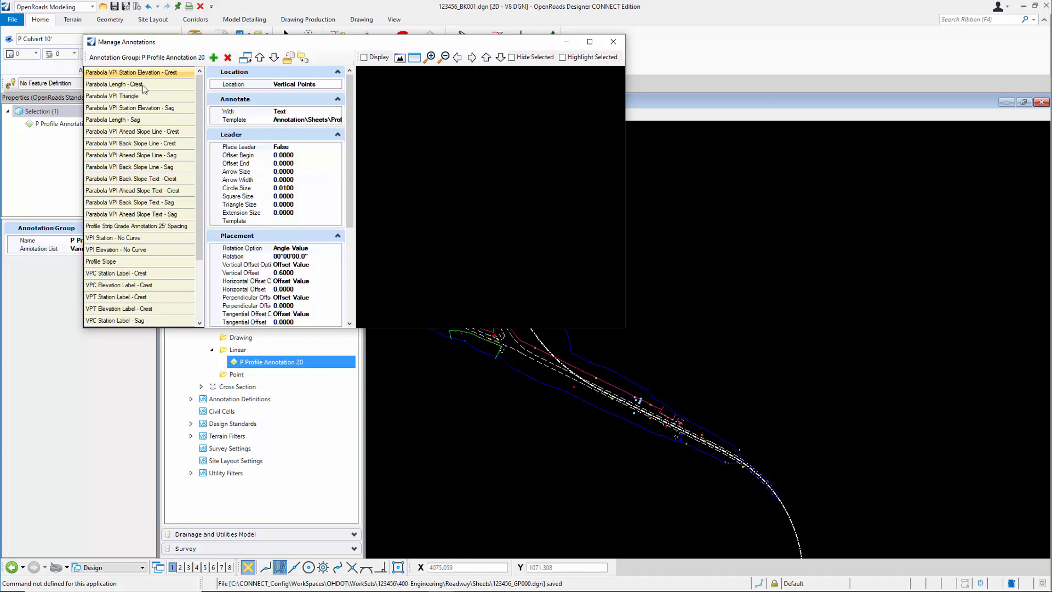
# Remove the Parabola VPI Station Elevation and Parabola Length annotations, both Crest and Sag, from the group
pyautogui.moveTo(199, 87); pyautogui.dragTo(198, 162)
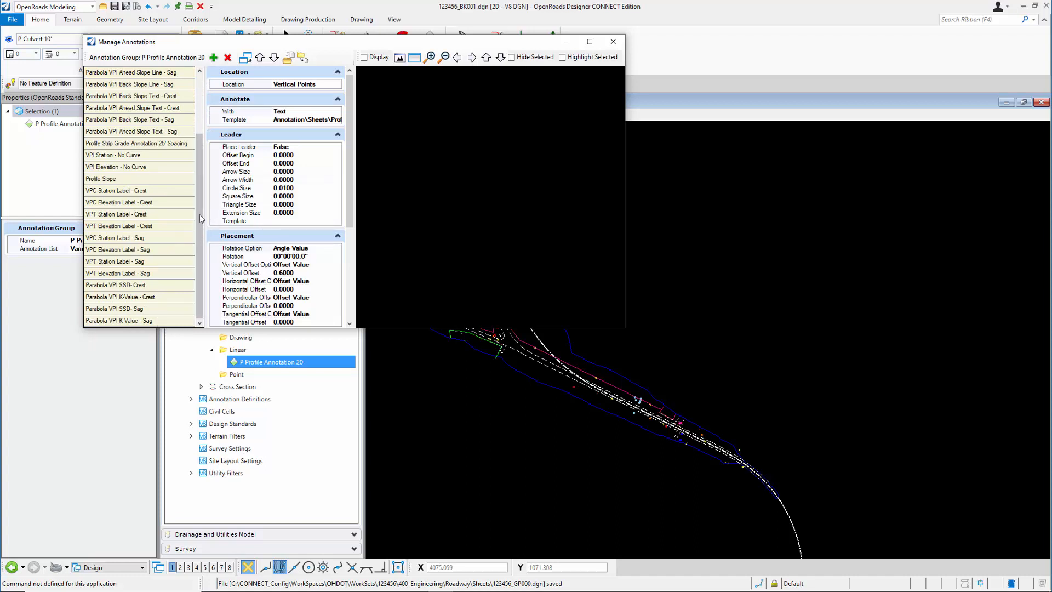
pyautogui.moveTo(199, 215); pyautogui.dragTo(206, 124)
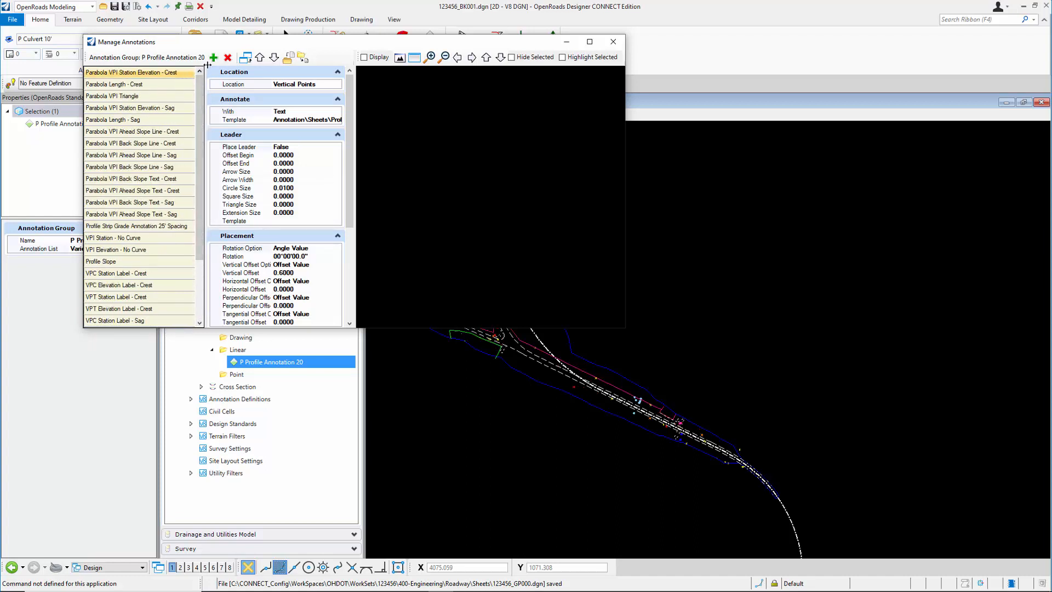
pyautogui.click(228, 58)
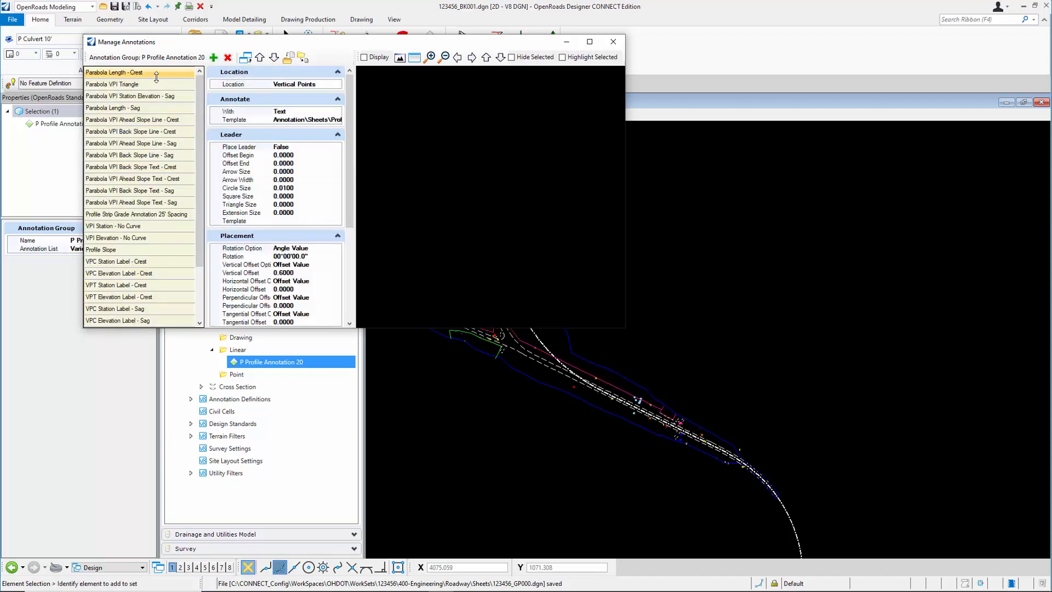
pyautogui.click(228, 58)
pyautogui.click(228, 58)
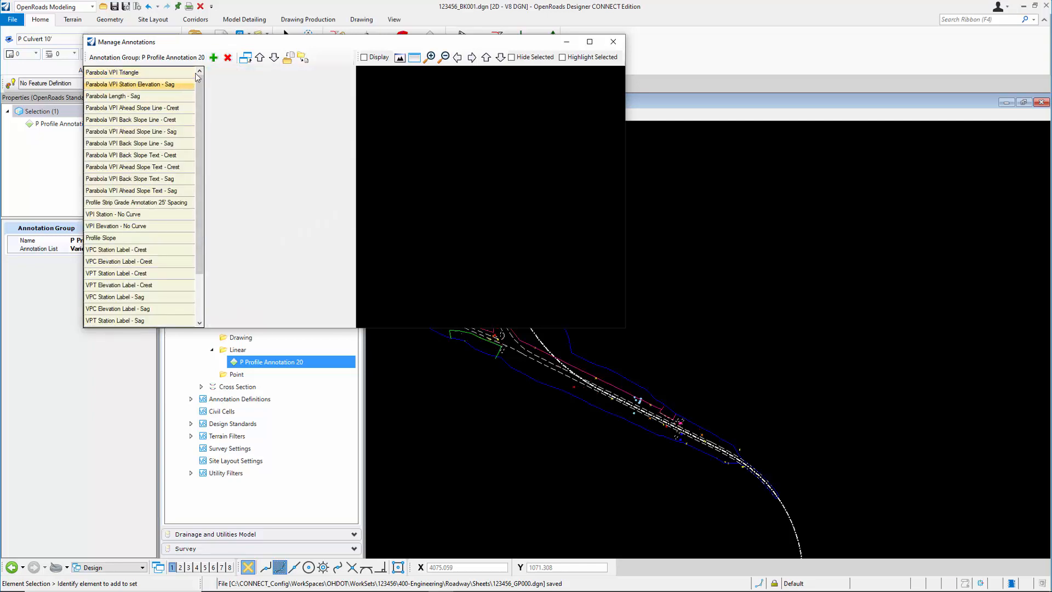
pyautogui.click(227, 58)
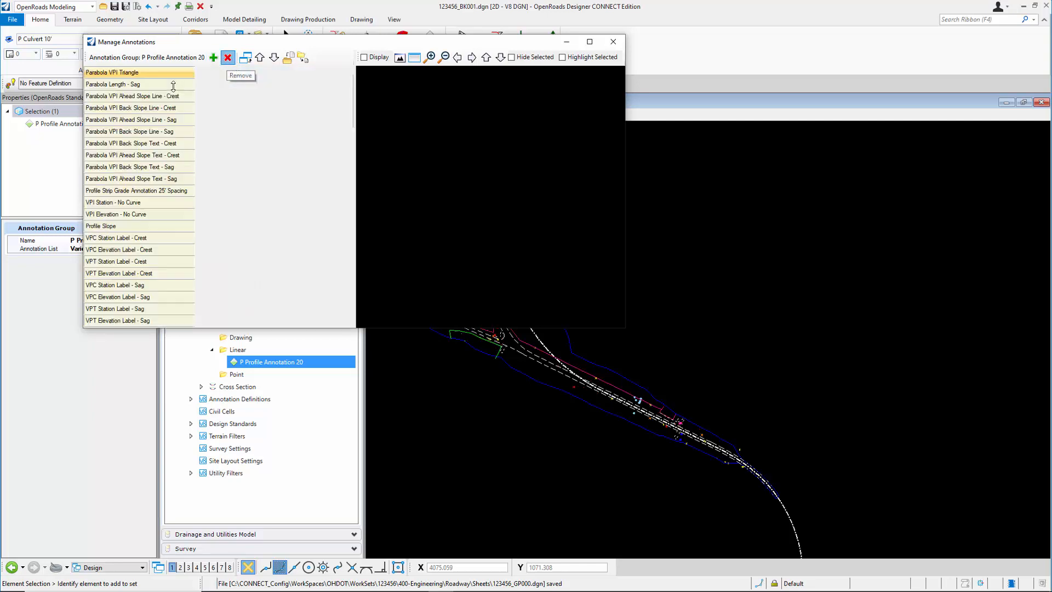
pyautogui.click(176, 85)
pyautogui.click(228, 58)
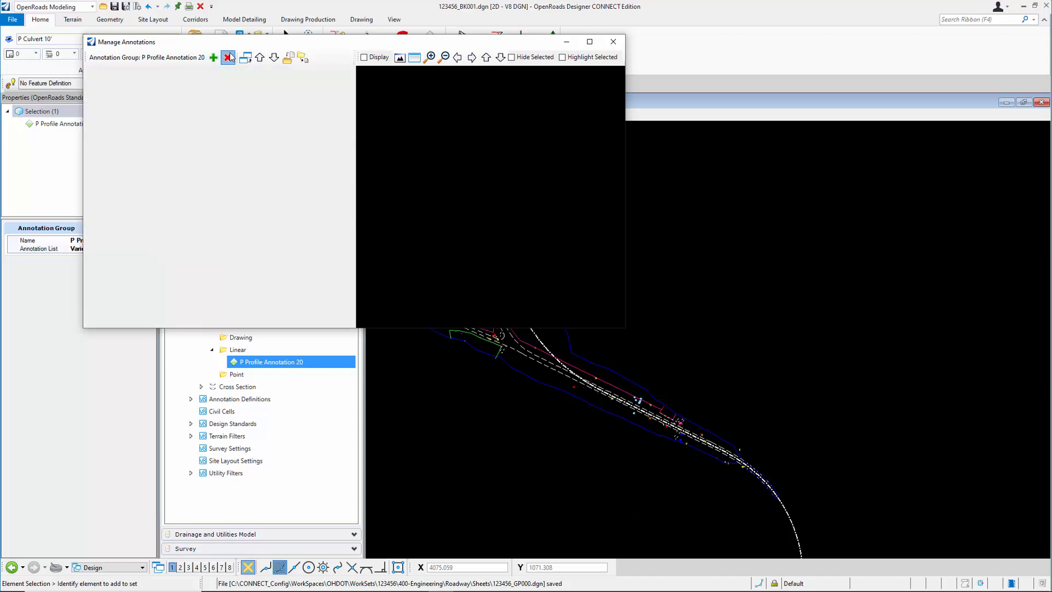
# Remove the Parabola VPI SSD- Crest and Parabola VPI K-Value - Crest annotations from the group
pyautogui.scroll(-1, 186, 192)
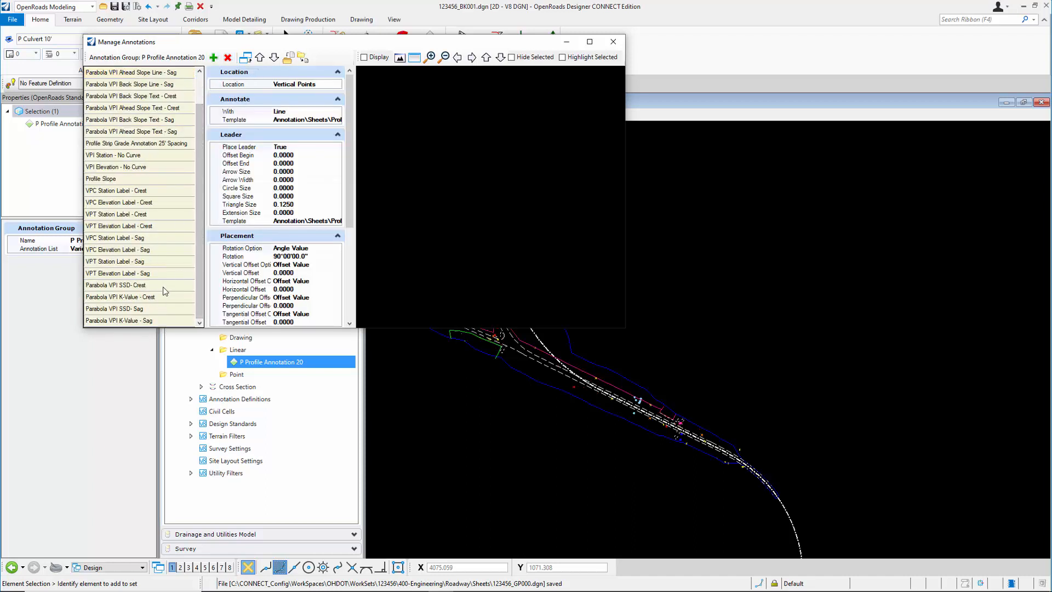
pyautogui.click(166, 286)
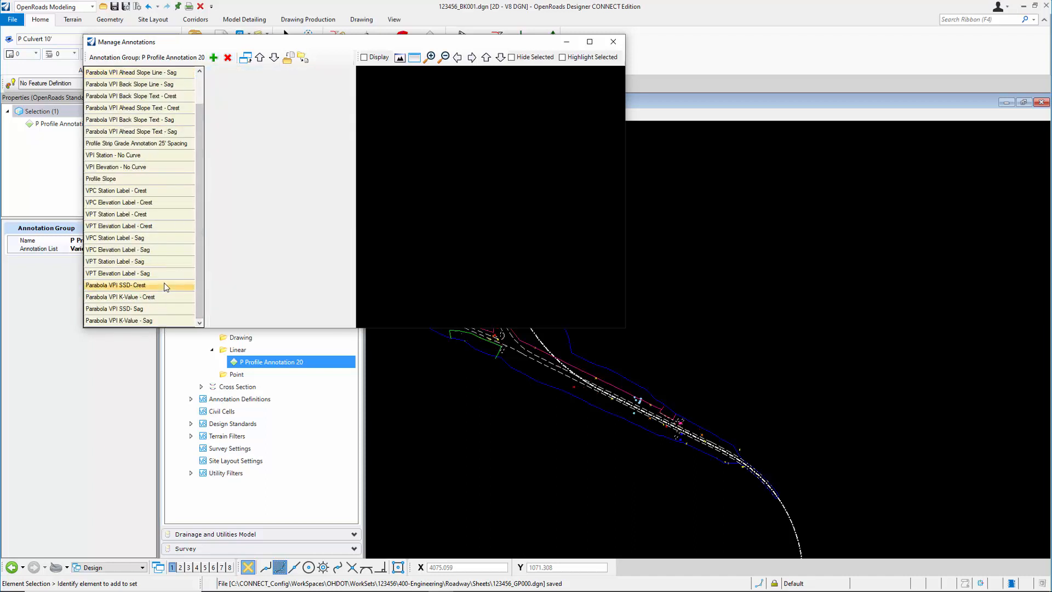
pyautogui.click(227, 58)
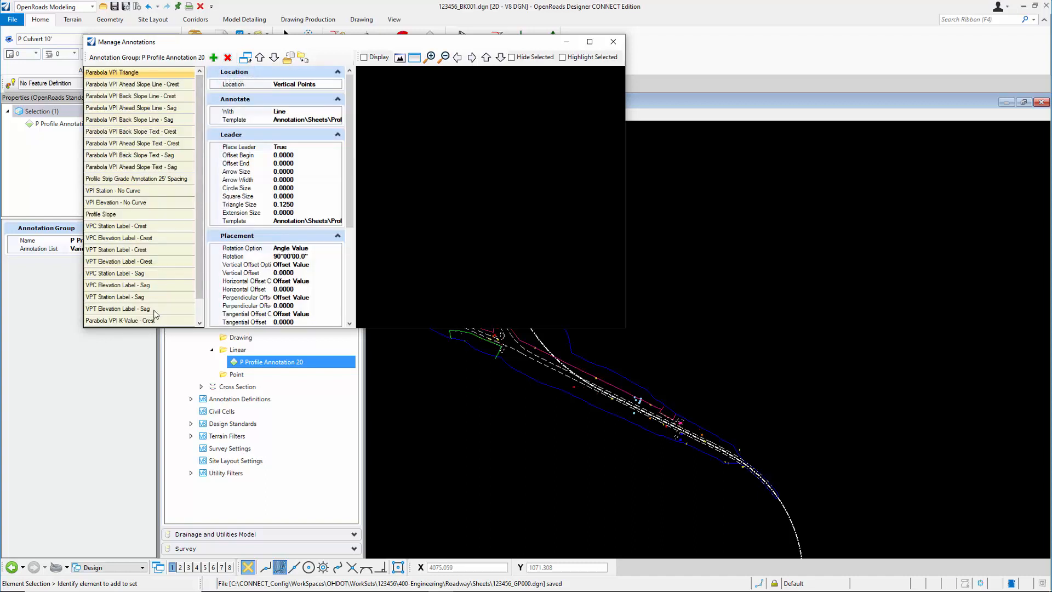
pyautogui.scroll(-1, 194, 258)
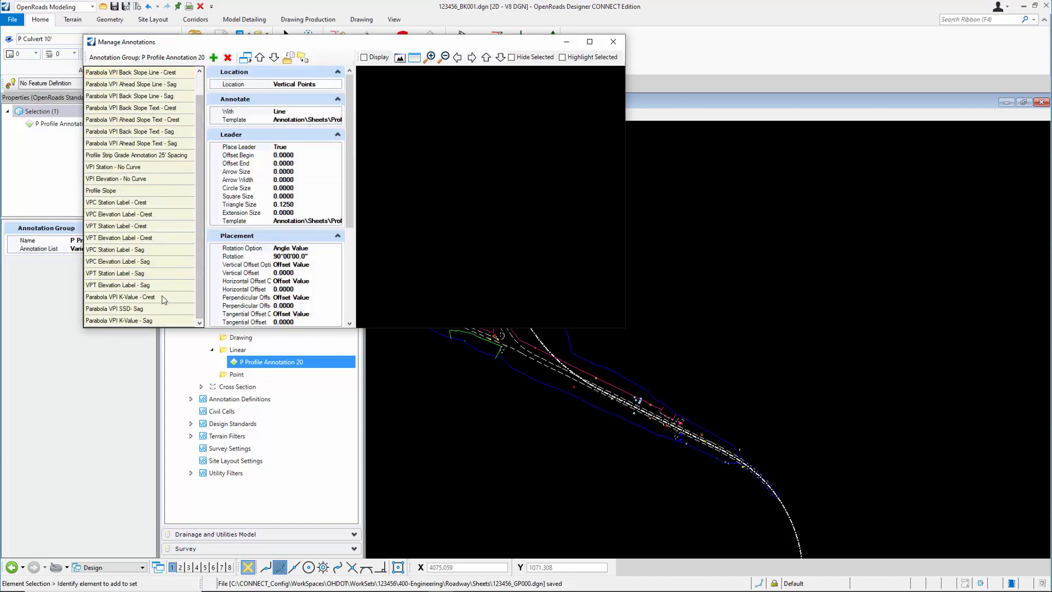
pyautogui.click(164, 298)
pyautogui.click(228, 58)
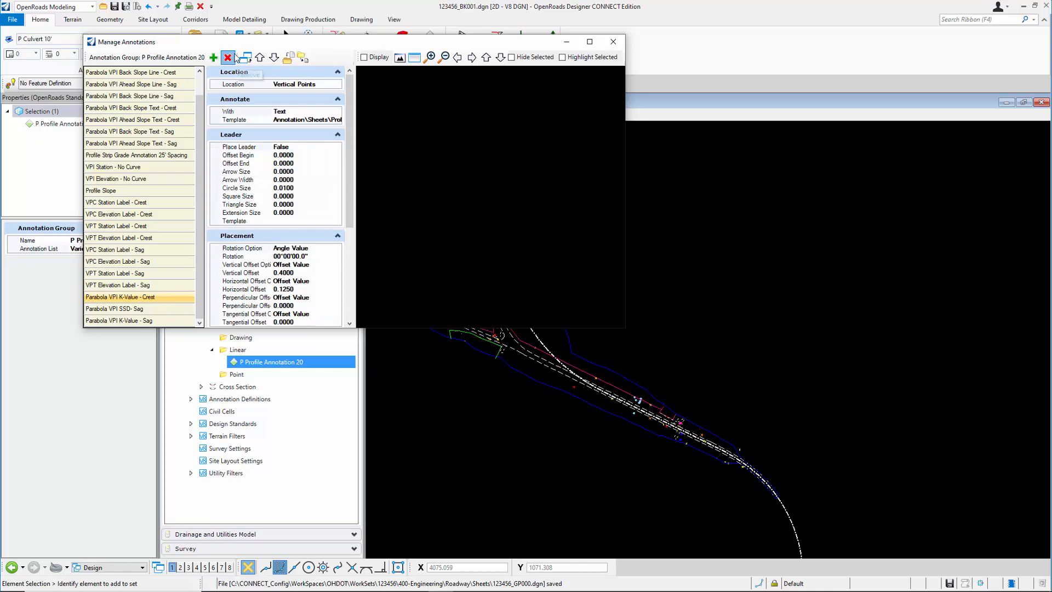
# Remove the Parabola VPI SSD- Sag and Parabola VPI K-Value - Sag annotations from the group and save the file settings
pyautogui.moveTo(198, 131); pyautogui.dragTo(195, 203)
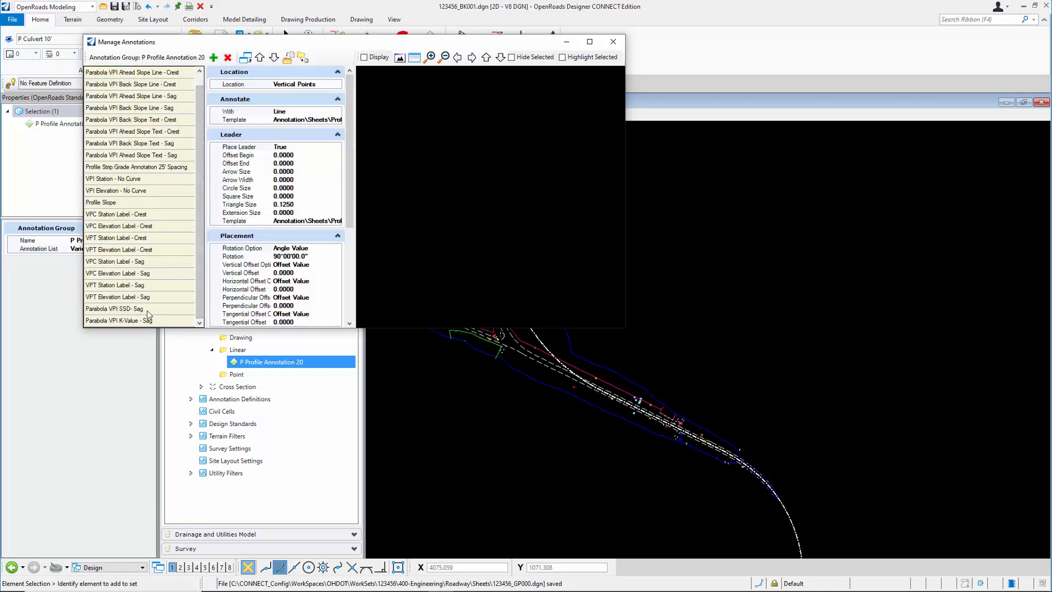
pyautogui.click(145, 310)
pyautogui.click(228, 58)
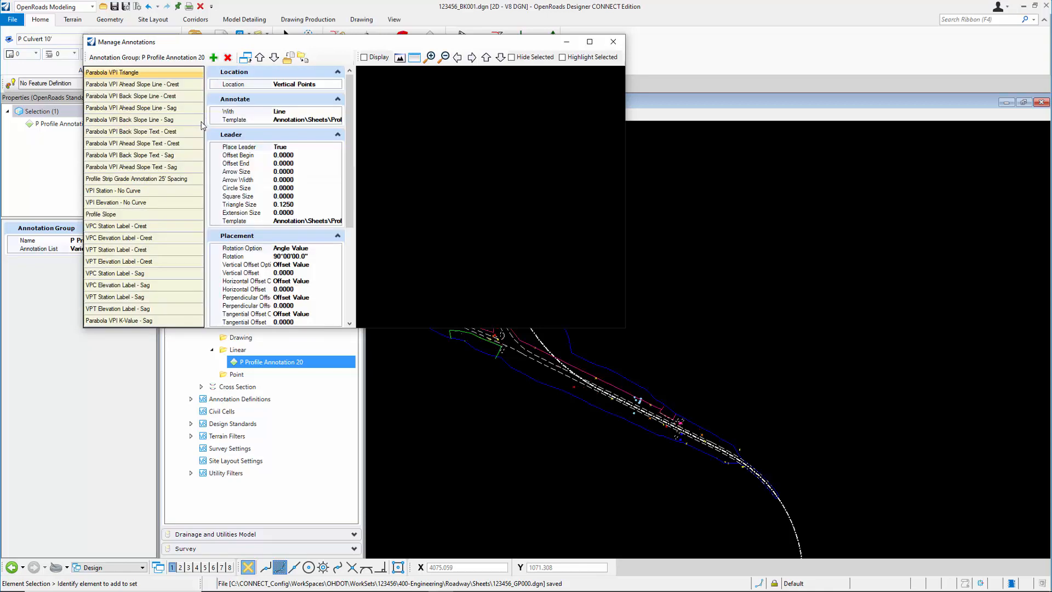
pyautogui.click(163, 320)
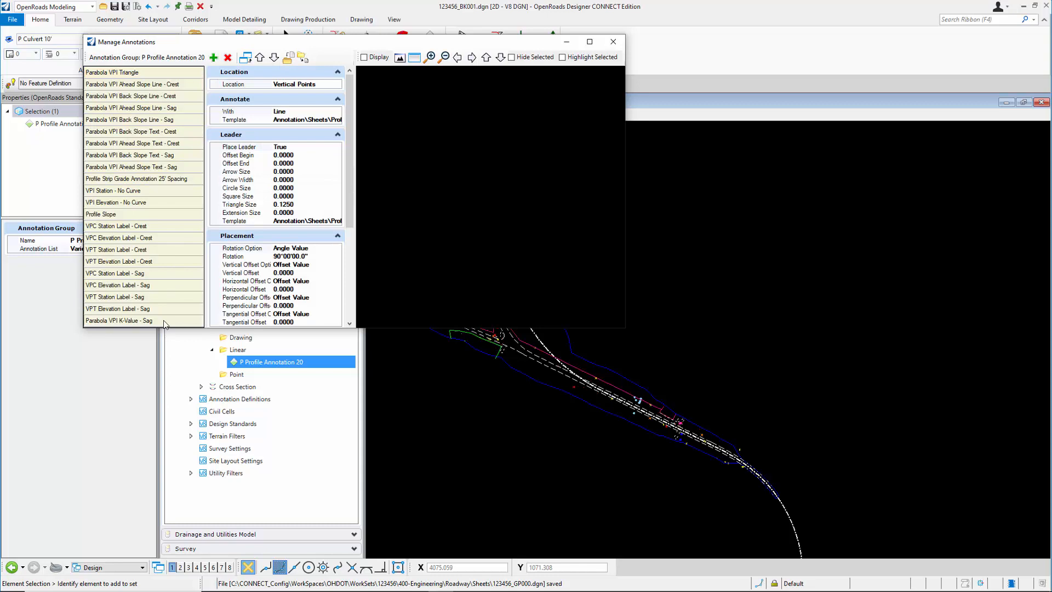
pyautogui.click(227, 58)
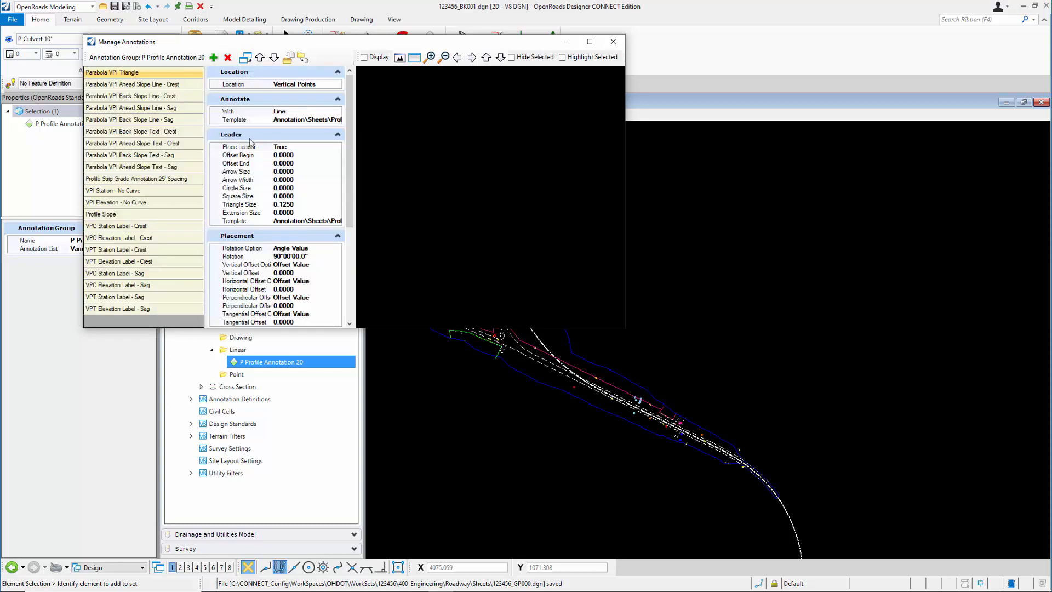
pyautogui.click(613, 42)
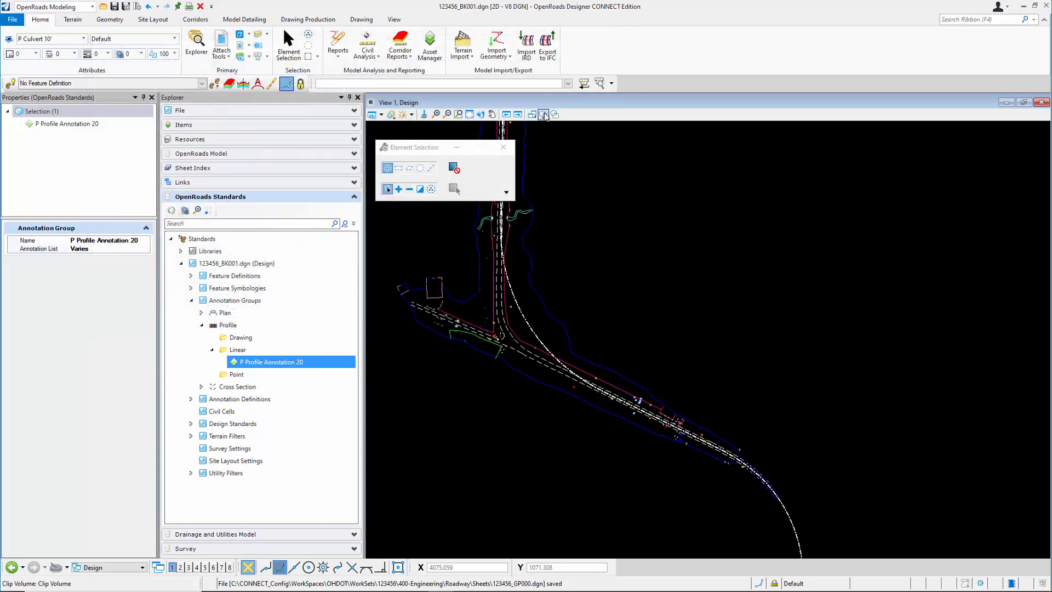
pyautogui.click(125, 6)
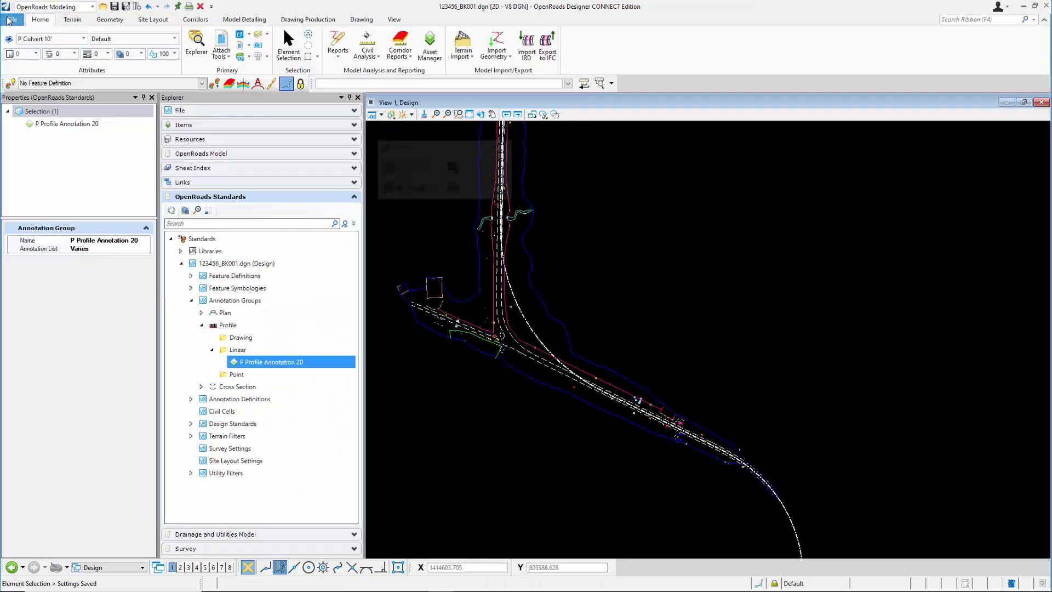
# Open the recent file 123456_GP9.dgn and switch to the 123456_GP18 Views view group
pyautogui.click(12, 17)
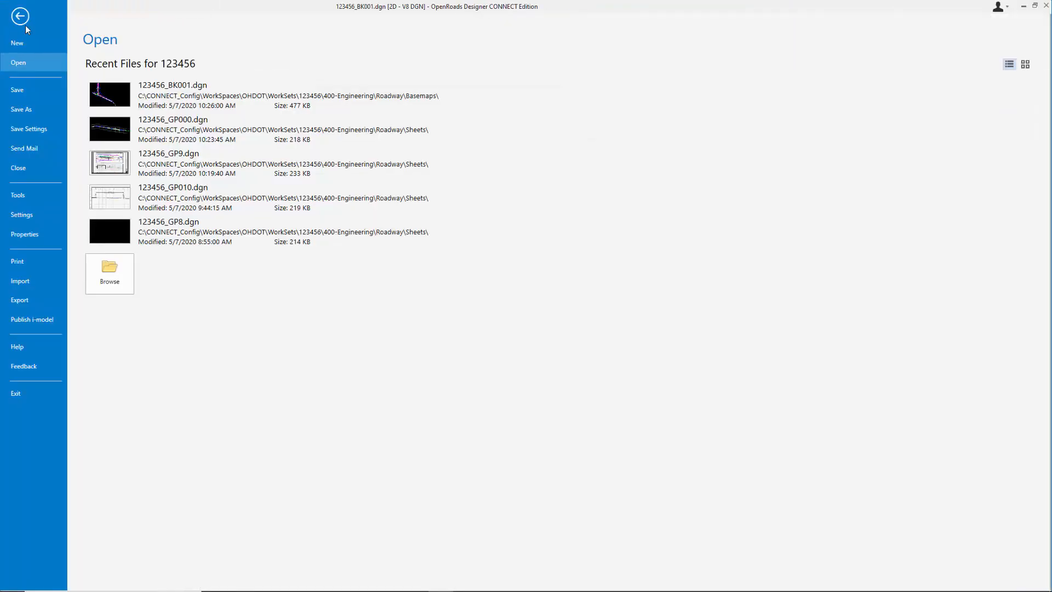
pyautogui.click(217, 169)
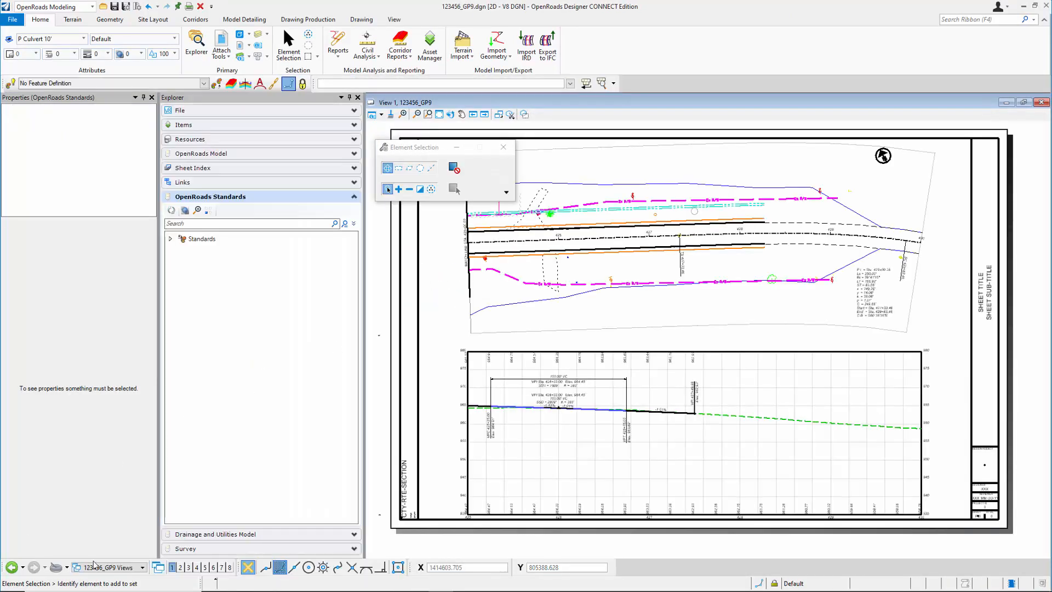
pyautogui.click(99, 568)
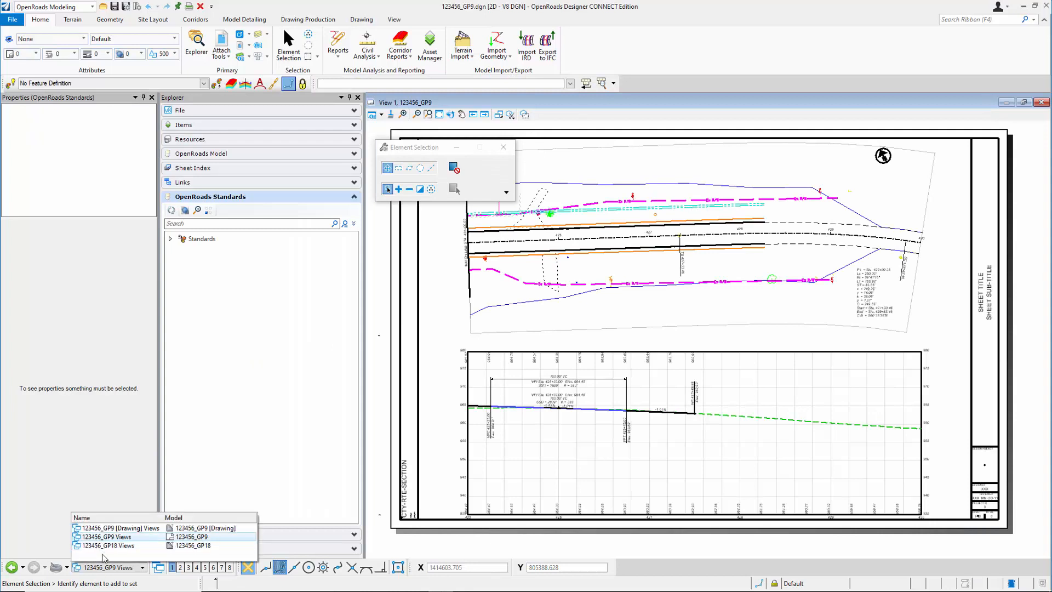
pyautogui.click(113, 551)
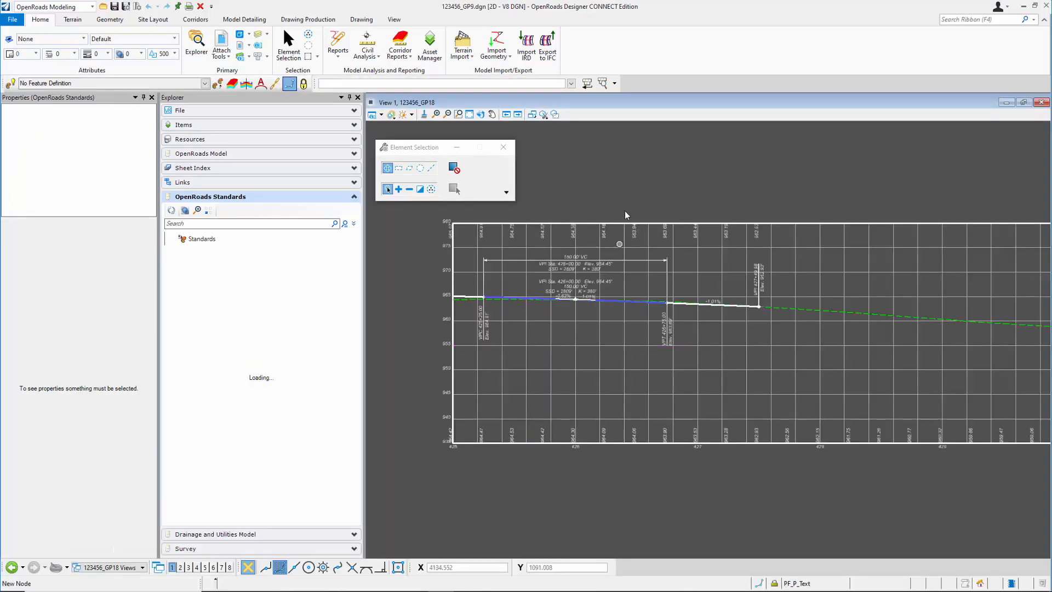
# Remove the model annotations from the 123456_GP18 profile drawing, leaving All Drawing Models off
pyautogui.click(303, 19)
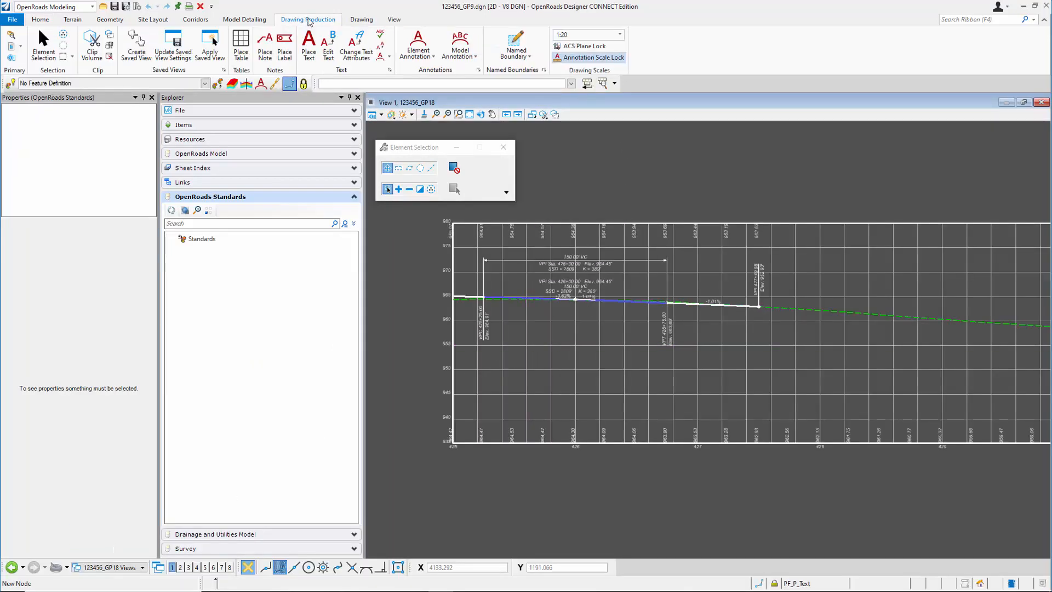
pyautogui.click(479, 60)
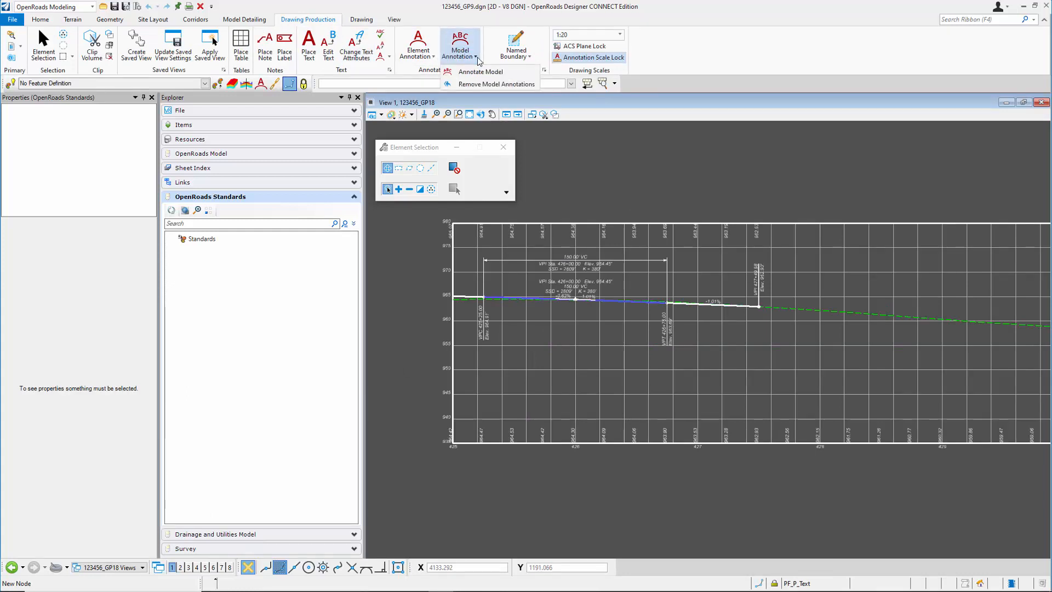
pyautogui.click(485, 84)
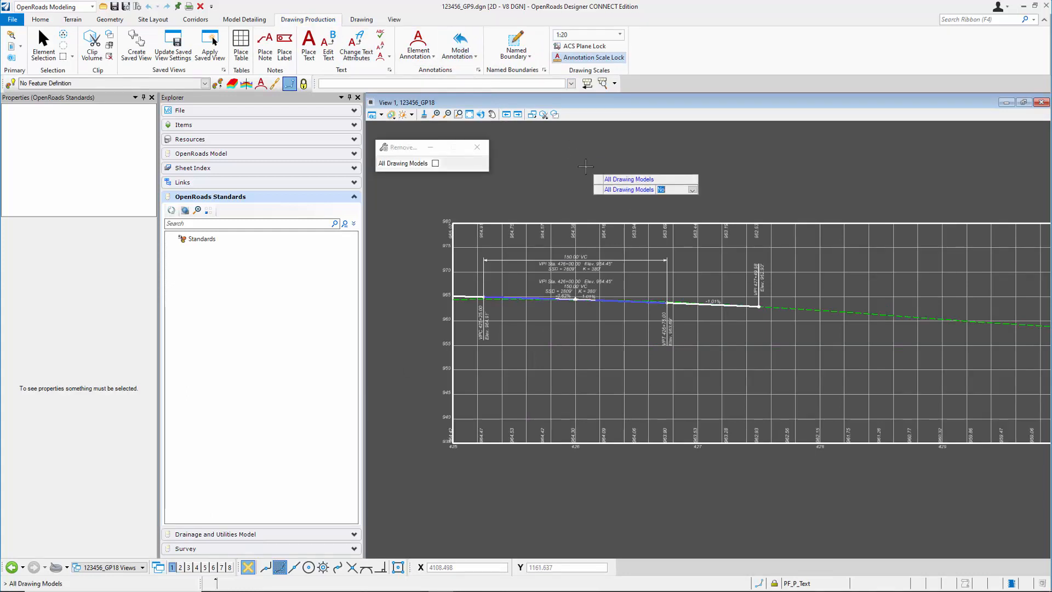
pyautogui.click(586, 166)
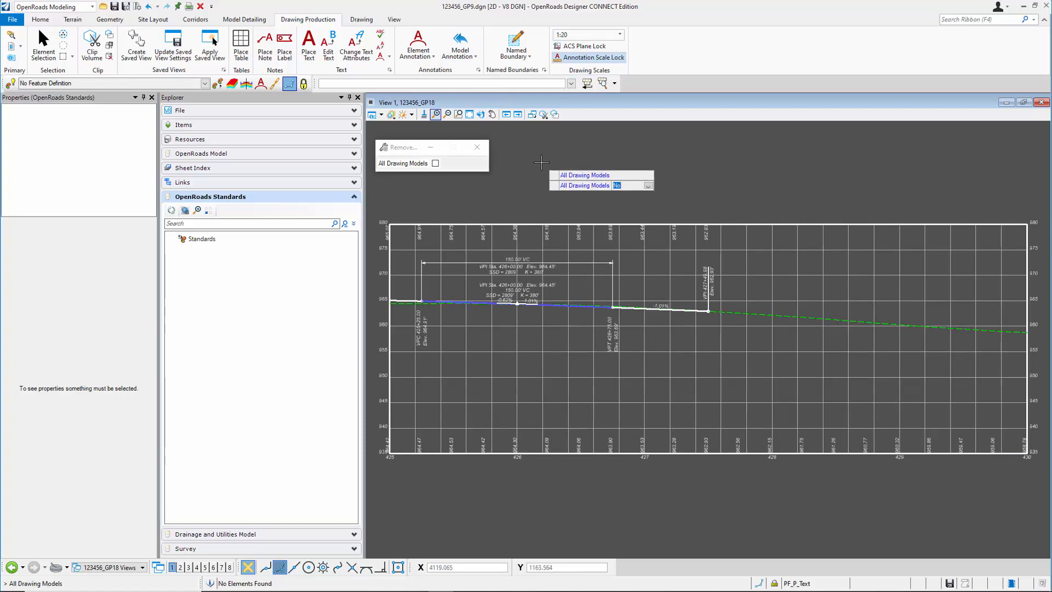
pyautogui.click(541, 162)
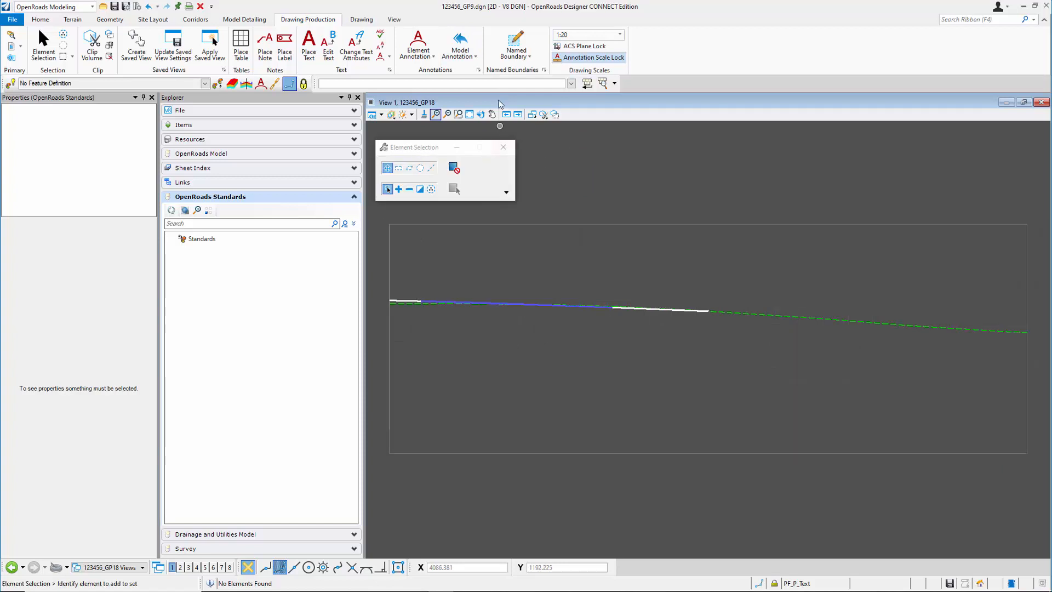
# Annotate the 123456_GP18 drawing model with the Profile Grid - 5' Vertical Labels annotation group, keeping All Drawing Models off
pyautogui.click(460, 47)
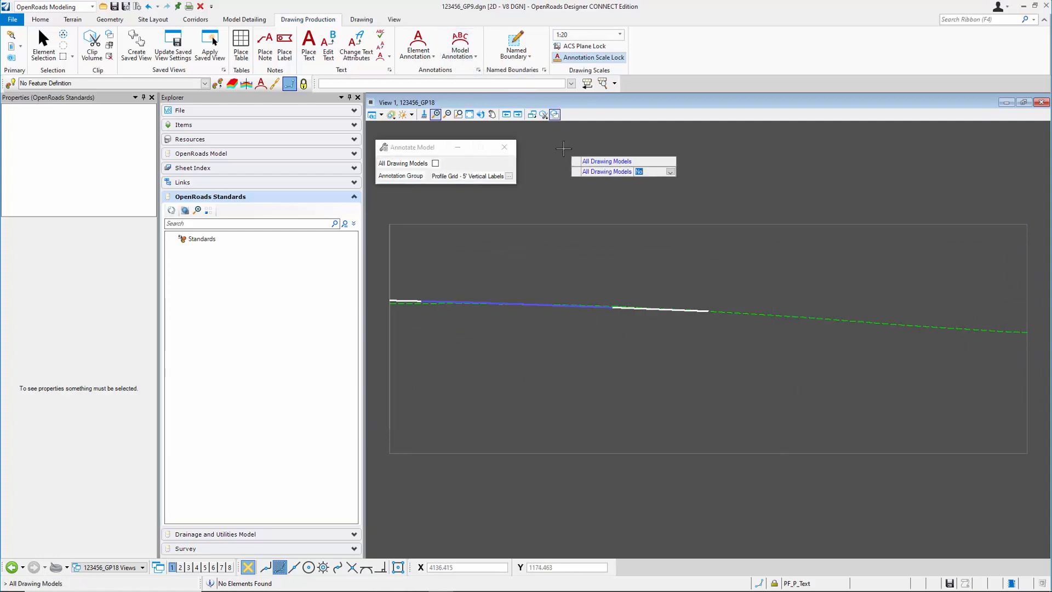
pyautogui.click(563, 149)
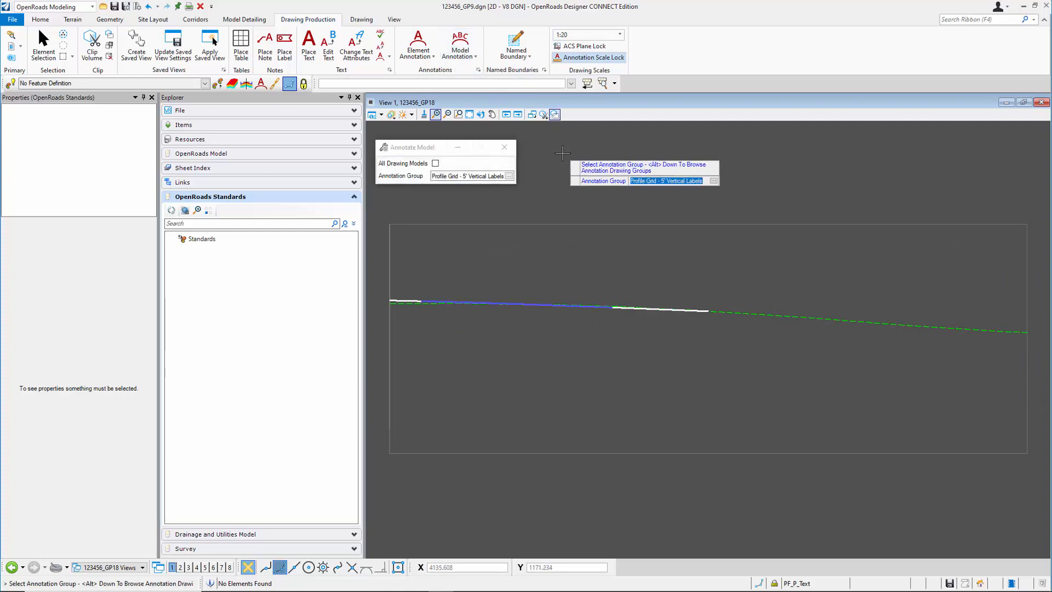
pyautogui.click(562, 153)
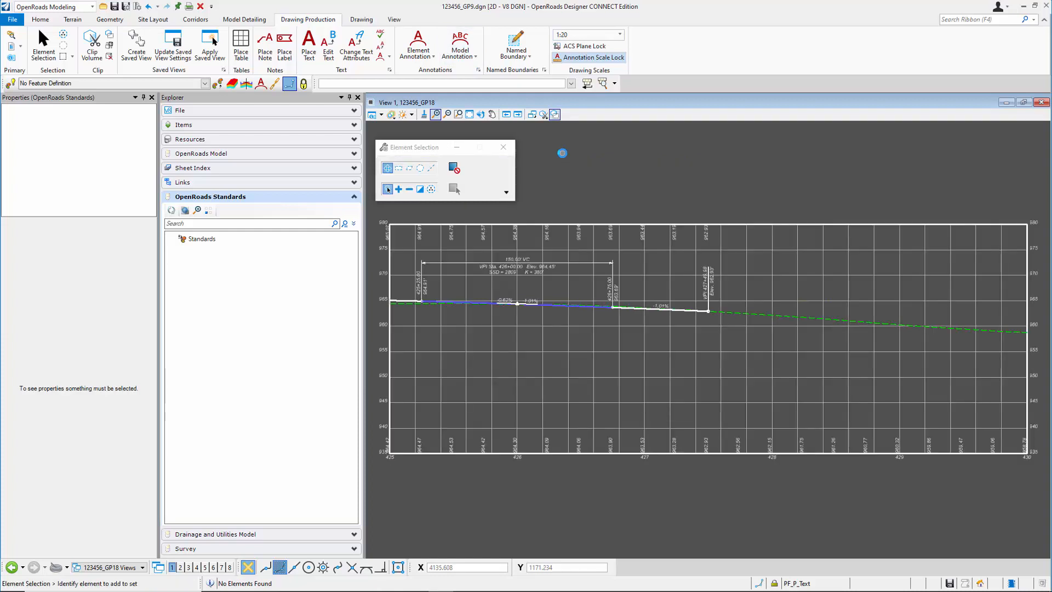
pyautogui.scroll(2, 497, 263)
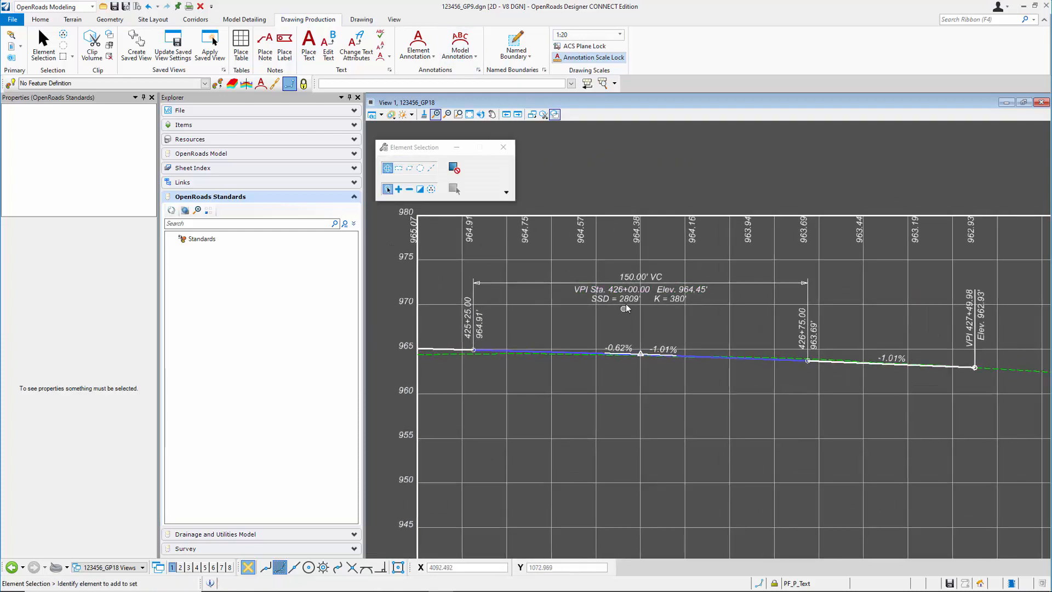